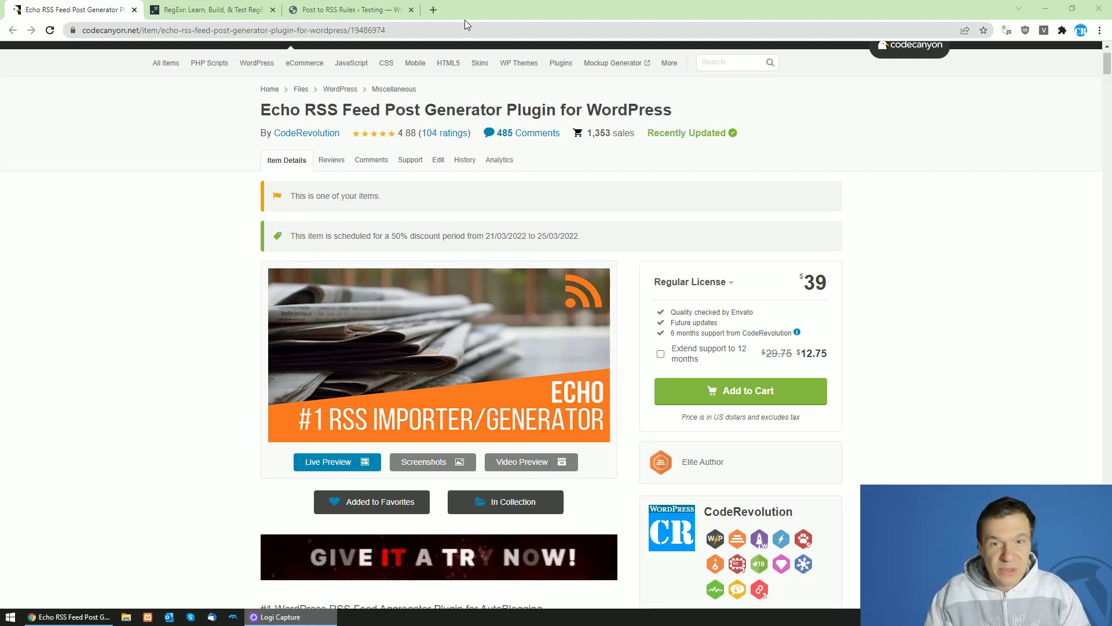
- Leave the Echo plugin's CodeCanyon page for the WordPress Post to RSS Rules page
left_click_drag(261, 110, 423, 111)
left_click(183, 145)
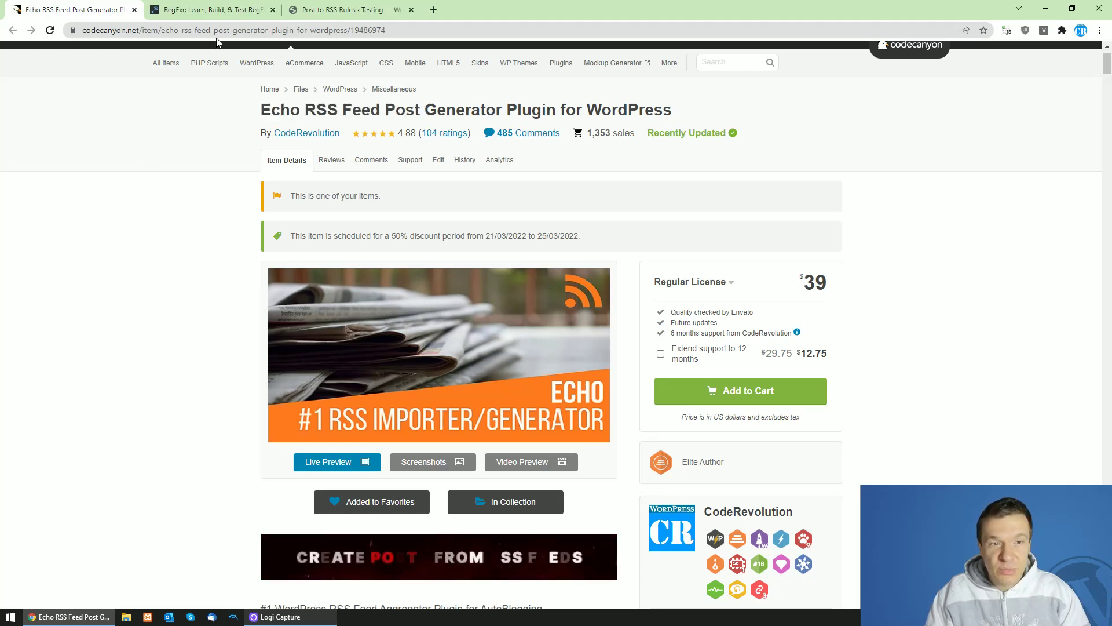
left_click(323, 9)
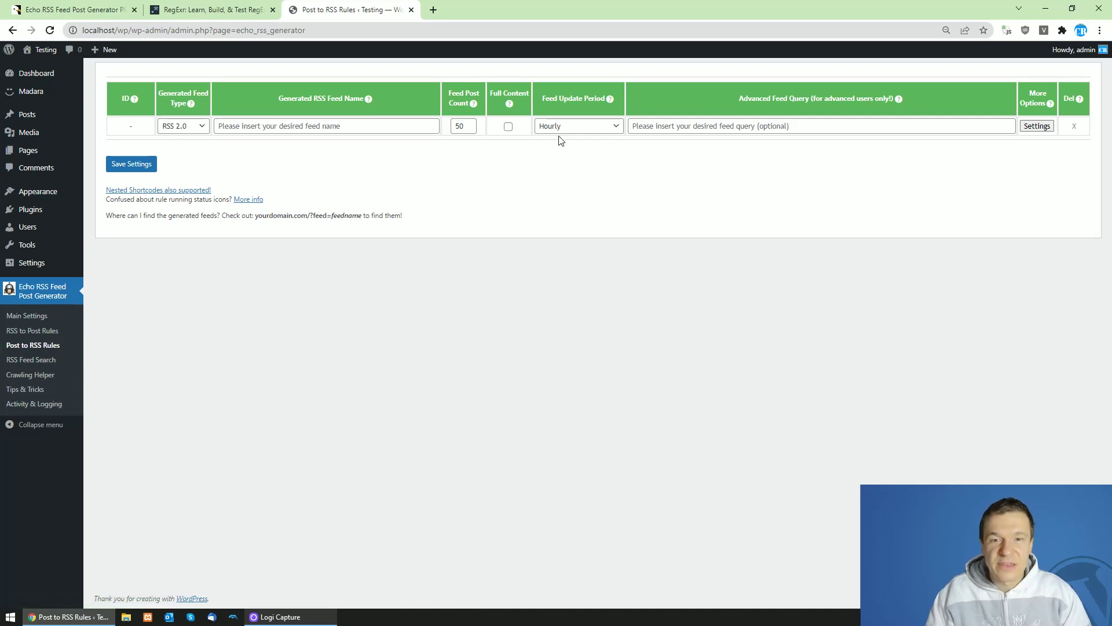
left_click(1037, 127)
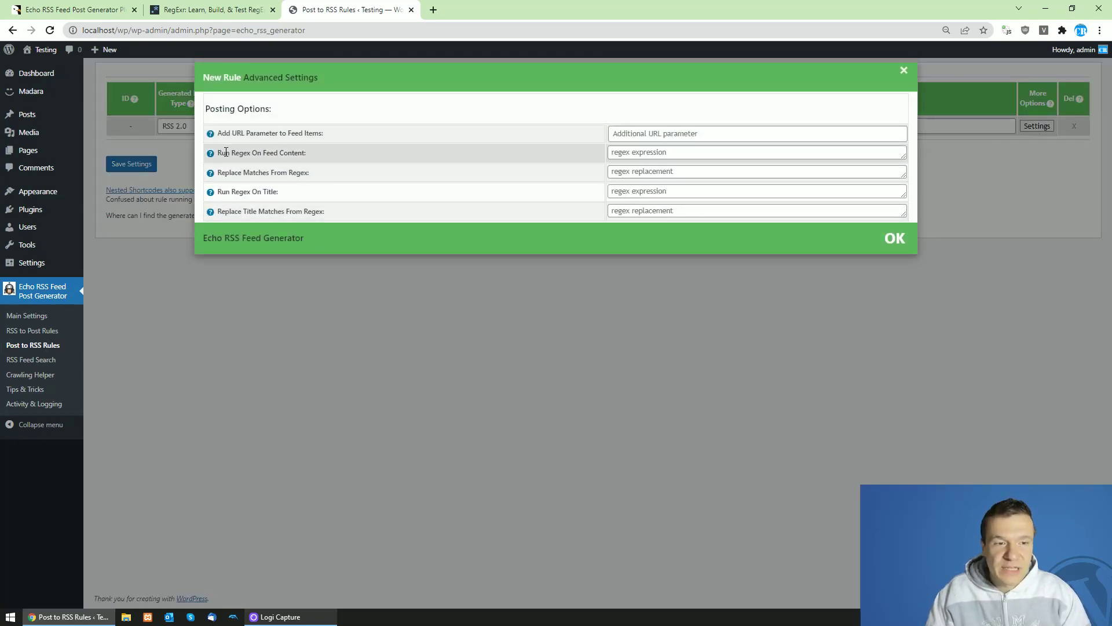
left_click(180, 131)
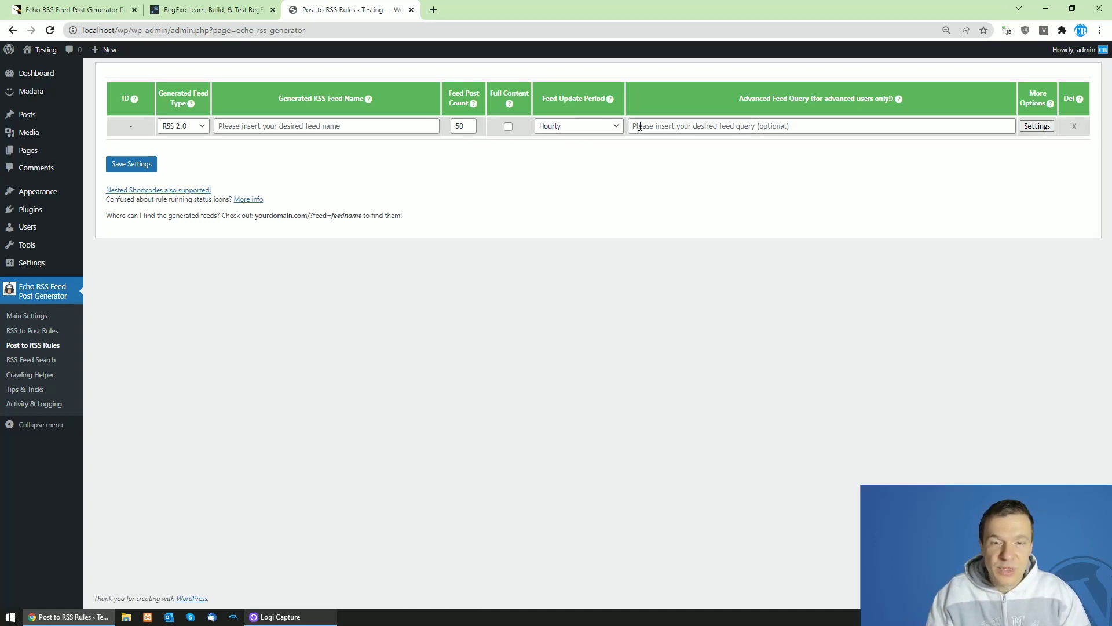
left_click(1051, 126)
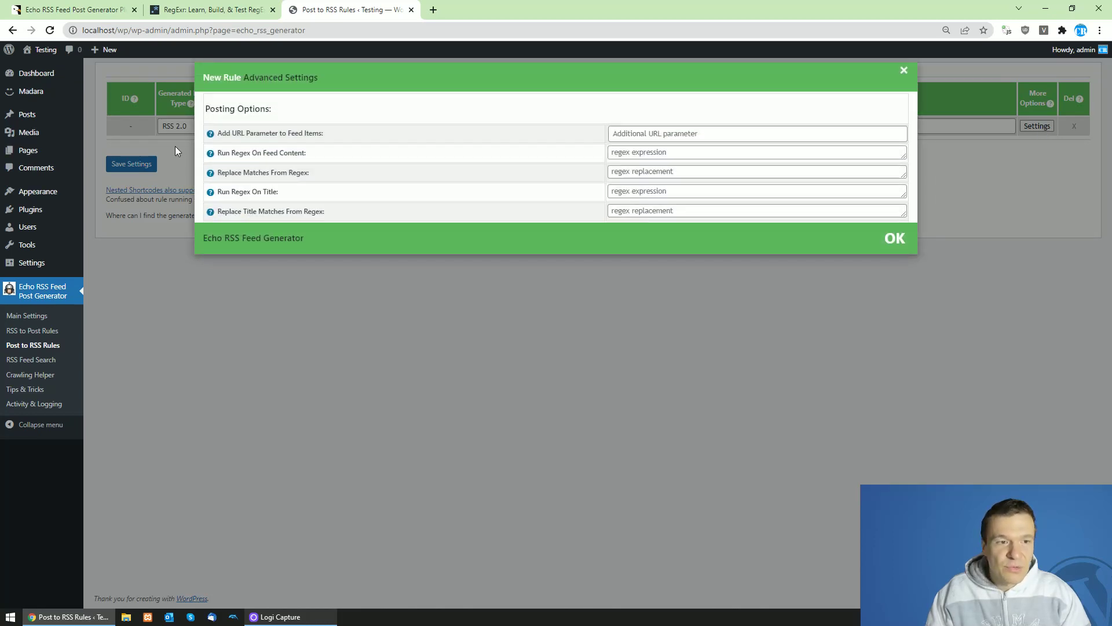
left_click(178, 147)
- Name the new feed rule posts-blog and save it as rule 0
left_click(298, 126)
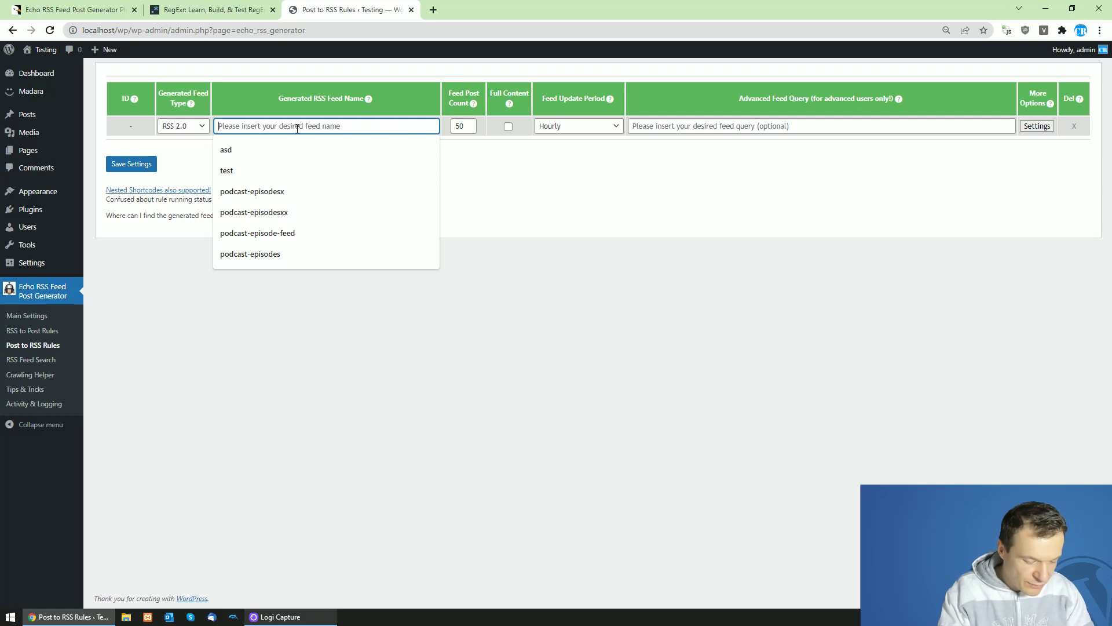
type("posts-blog")
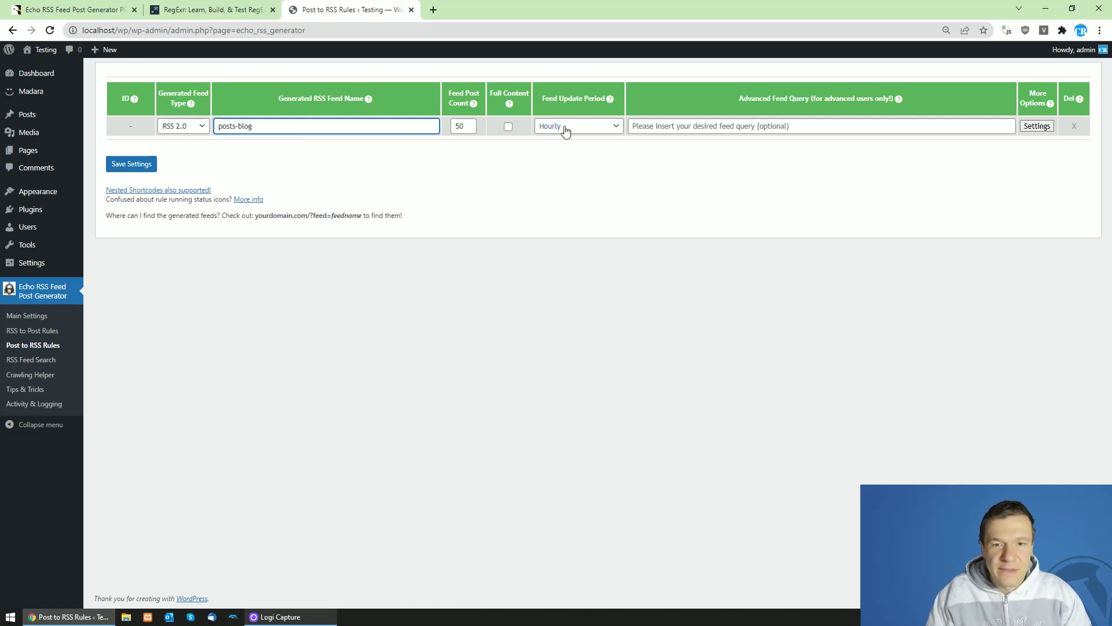
left_click(1037, 125)
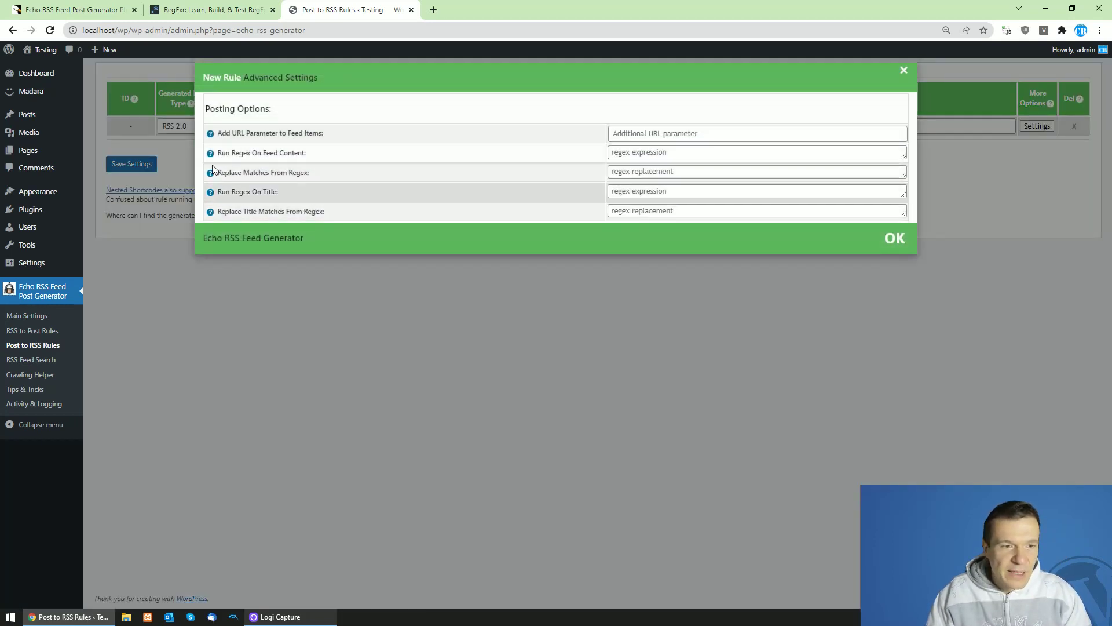
left_click(169, 157)
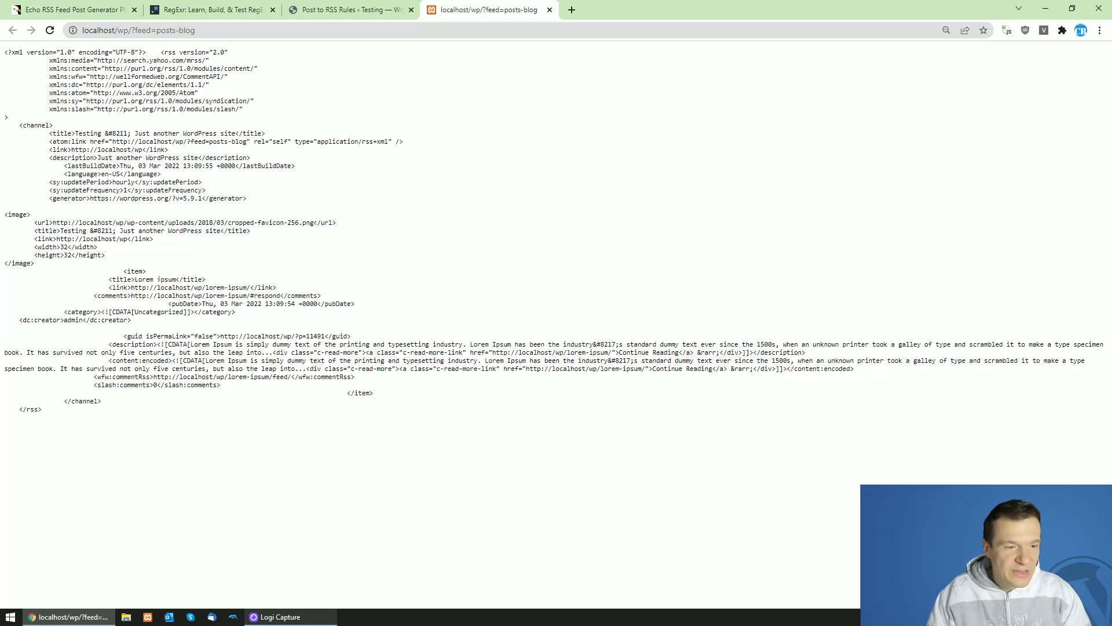
- Open the posts-blog feed output in its own browser tab
left_click(348, 10)
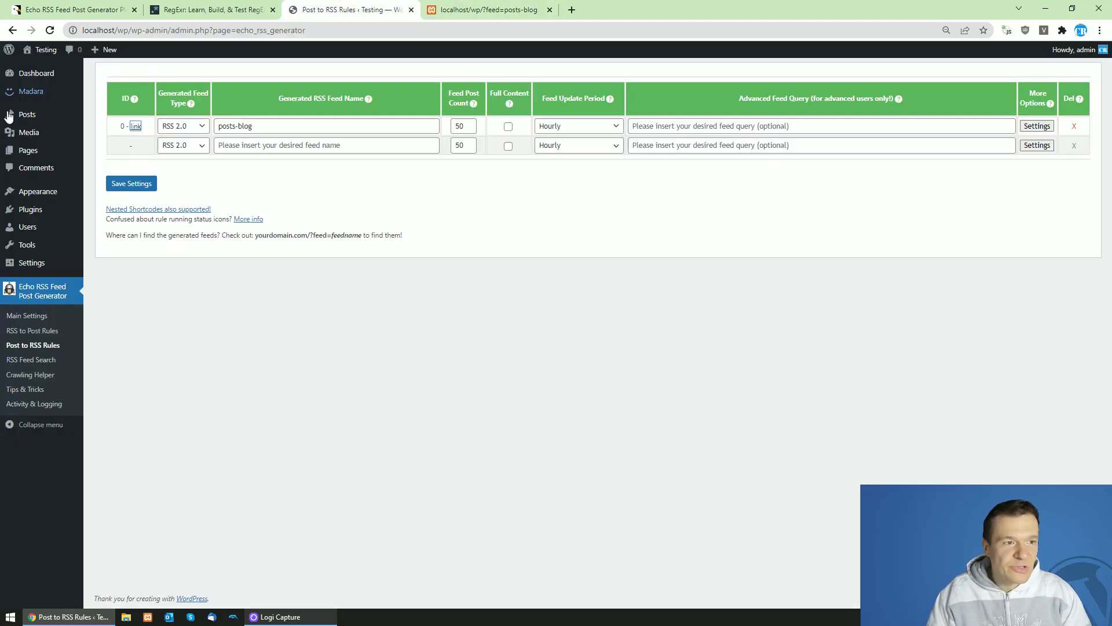
middle_click(27, 113)
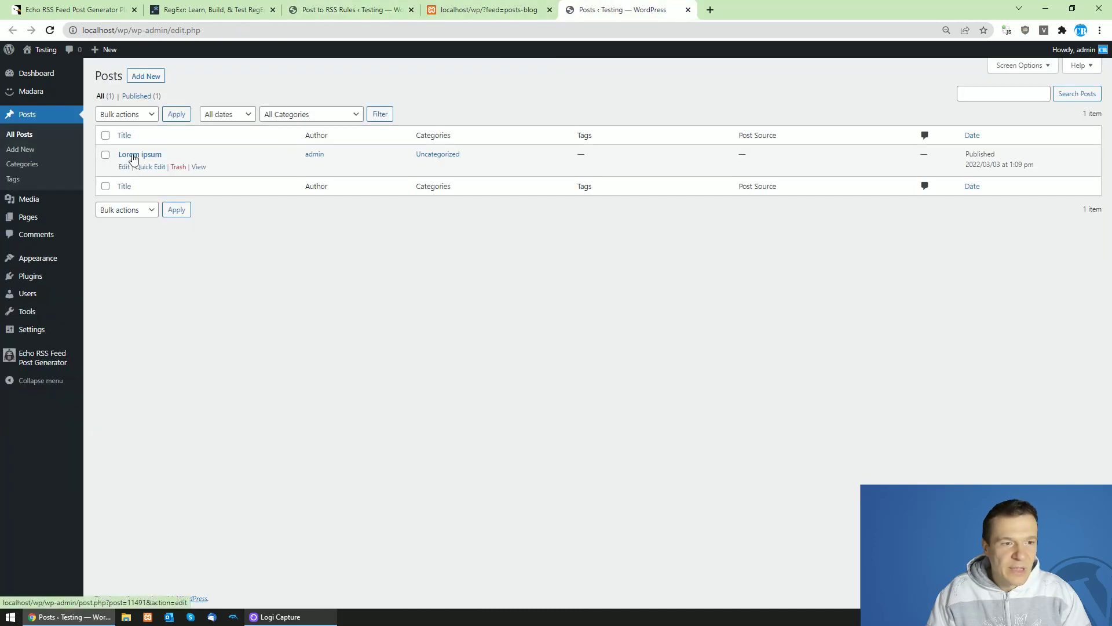
left_click(688, 10)
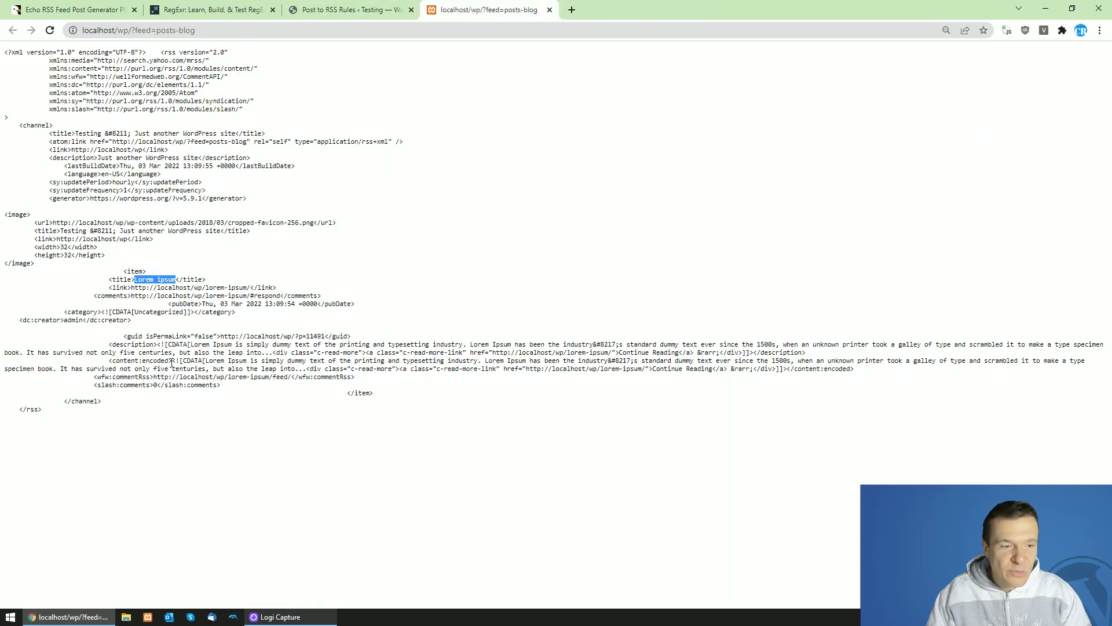
left_click(131, 320)
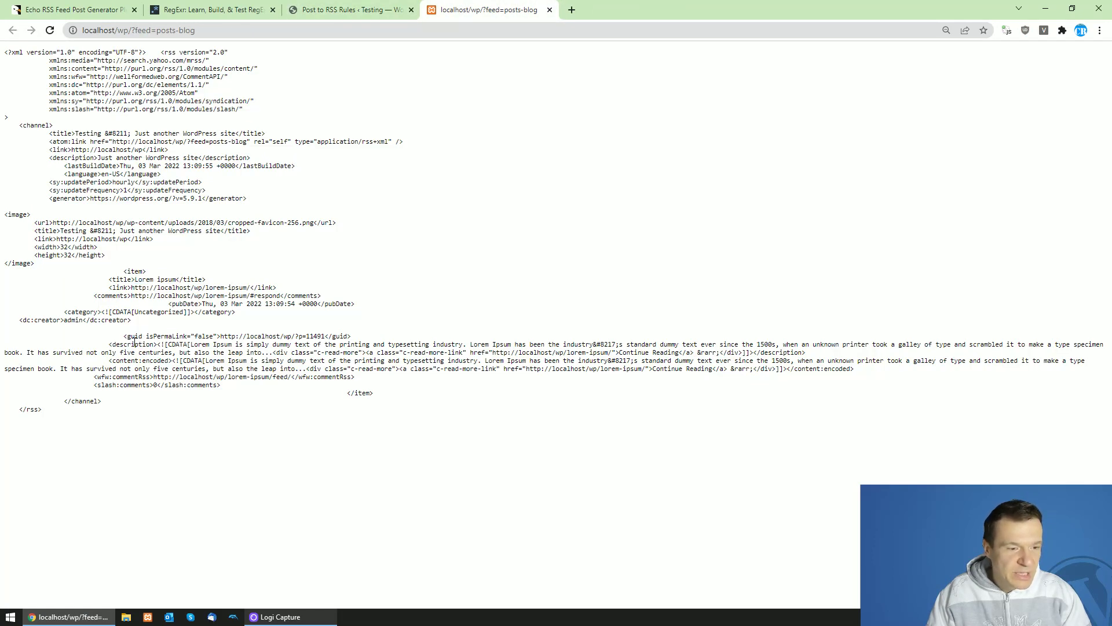
- Find the two c-read-more-link occurrences in the feed, then return to the rules page
double_click(139, 360)
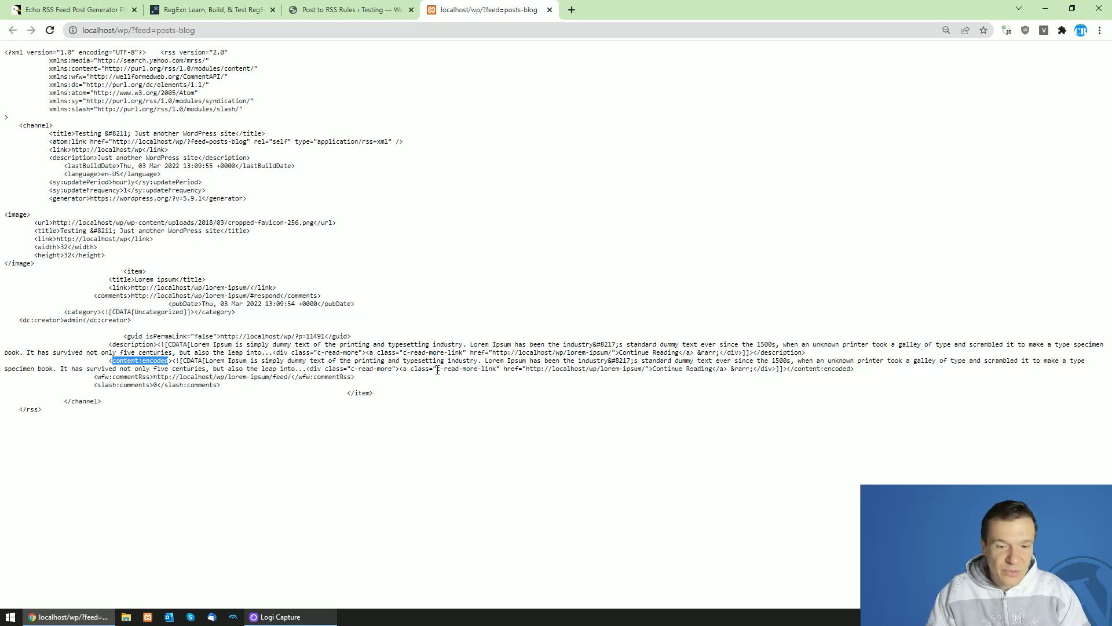
left_click_drag(436, 369, 462, 369)
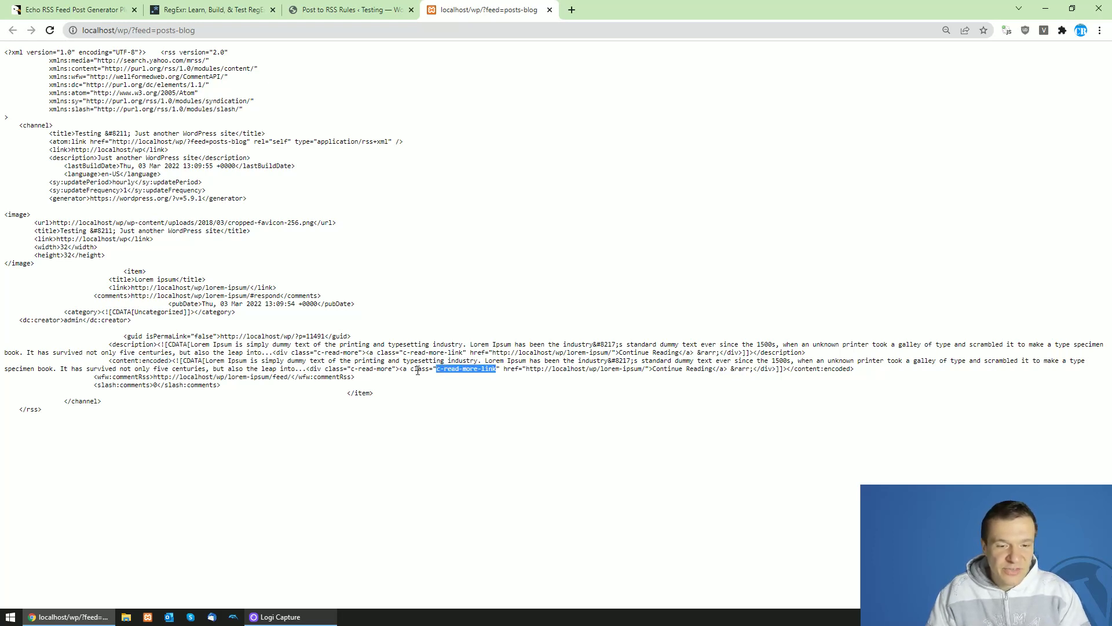
key("ctrl+f")
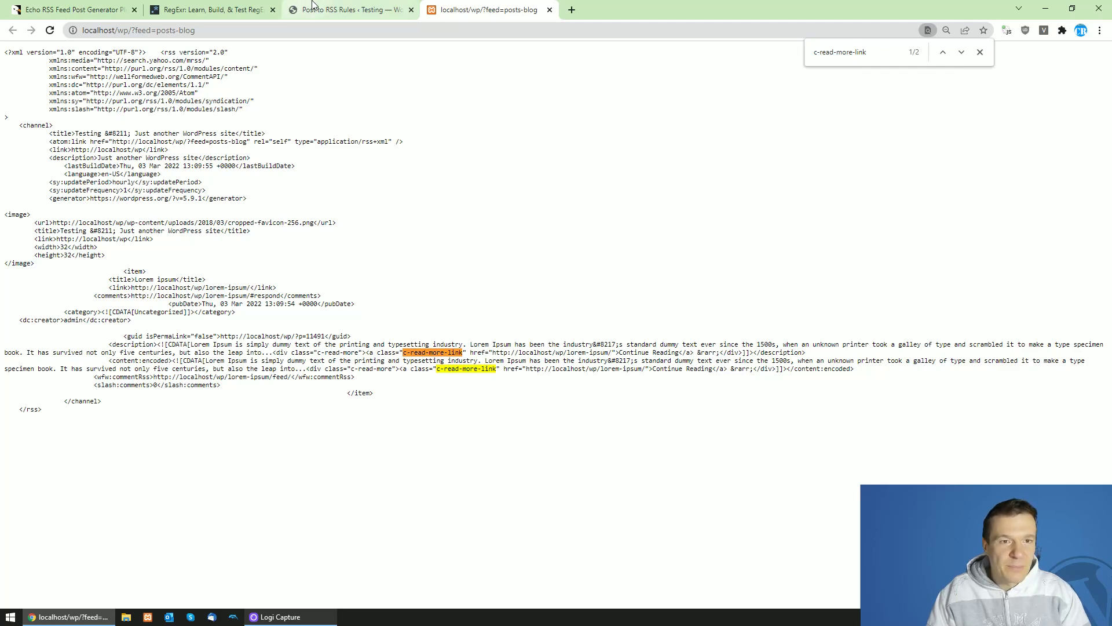
left_click(296, 8)
left_click(463, 7)
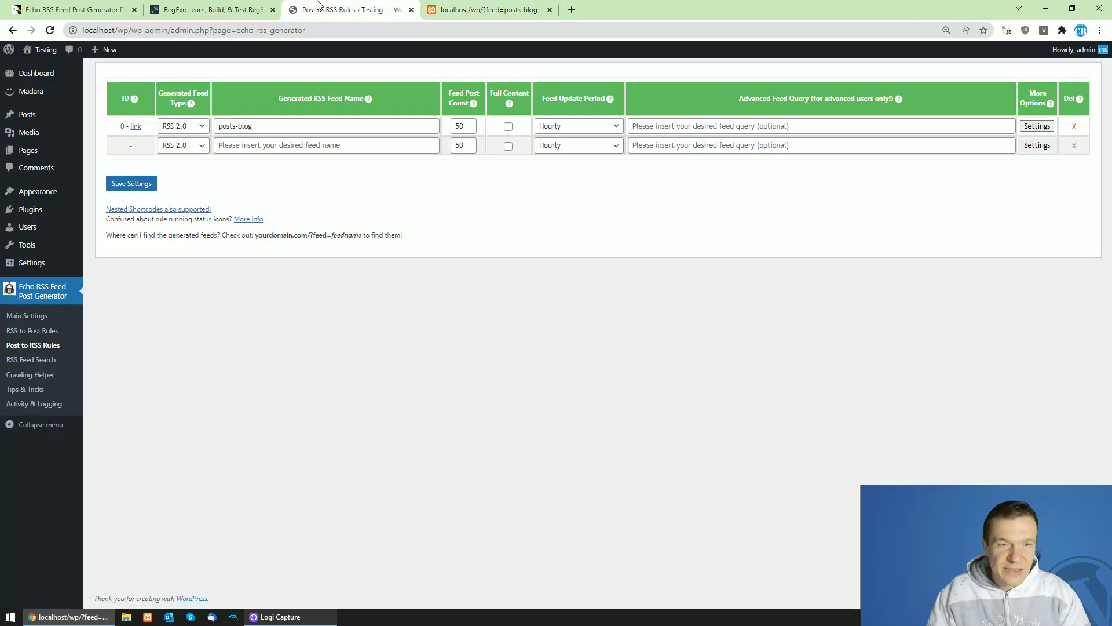
left_click(366, 9)
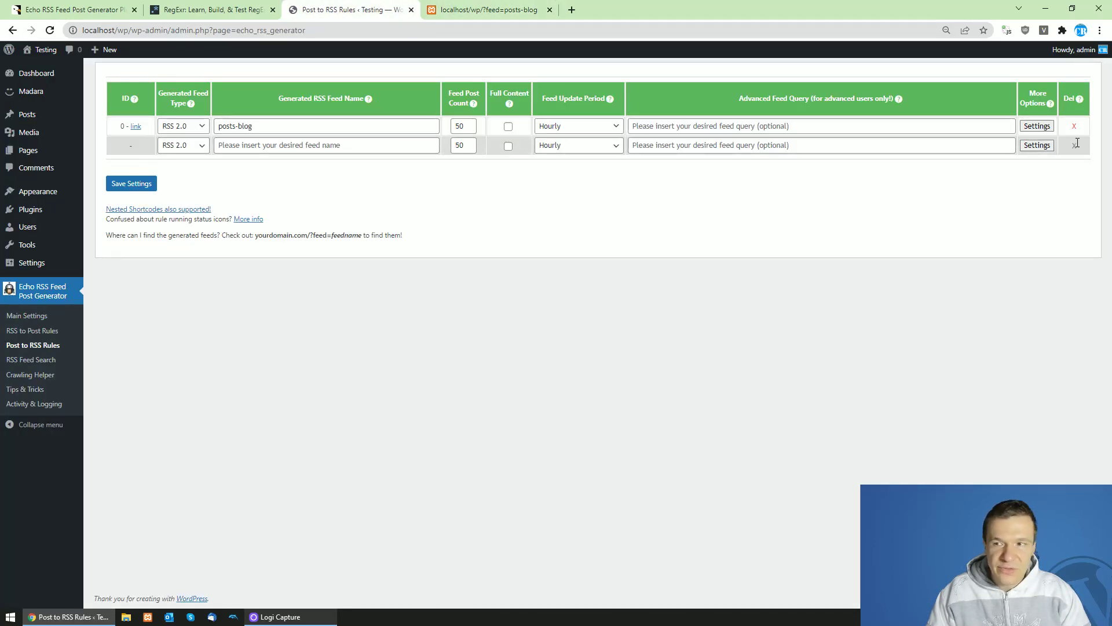
- Enter c-read-more-link as rule 0's content regex, leaving the replacement empty
left_click(1036, 127)
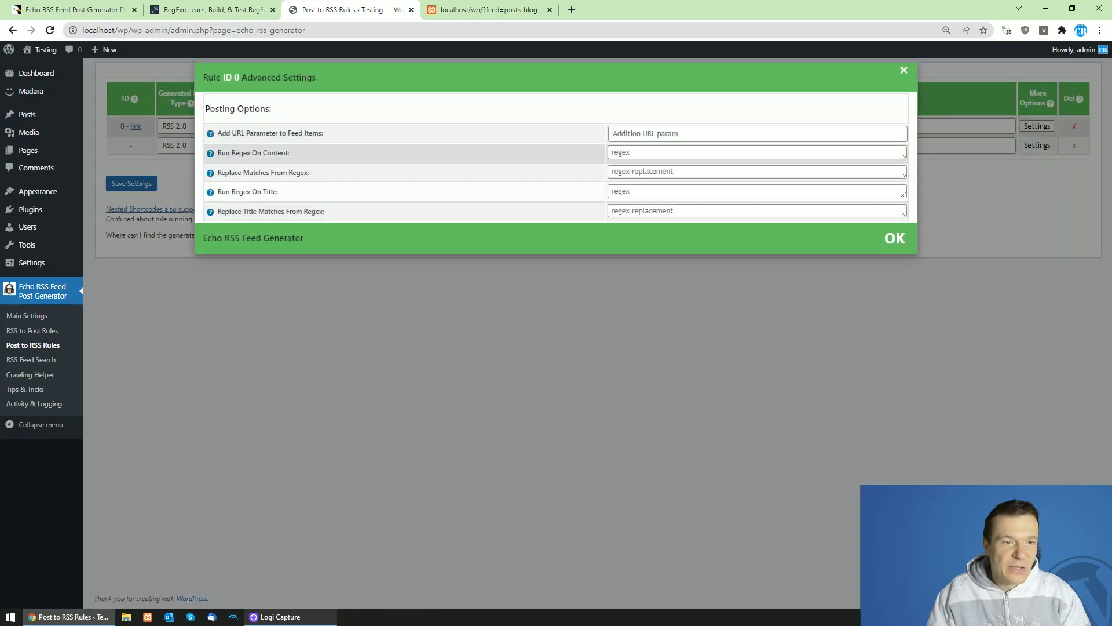
left_click(638, 155)
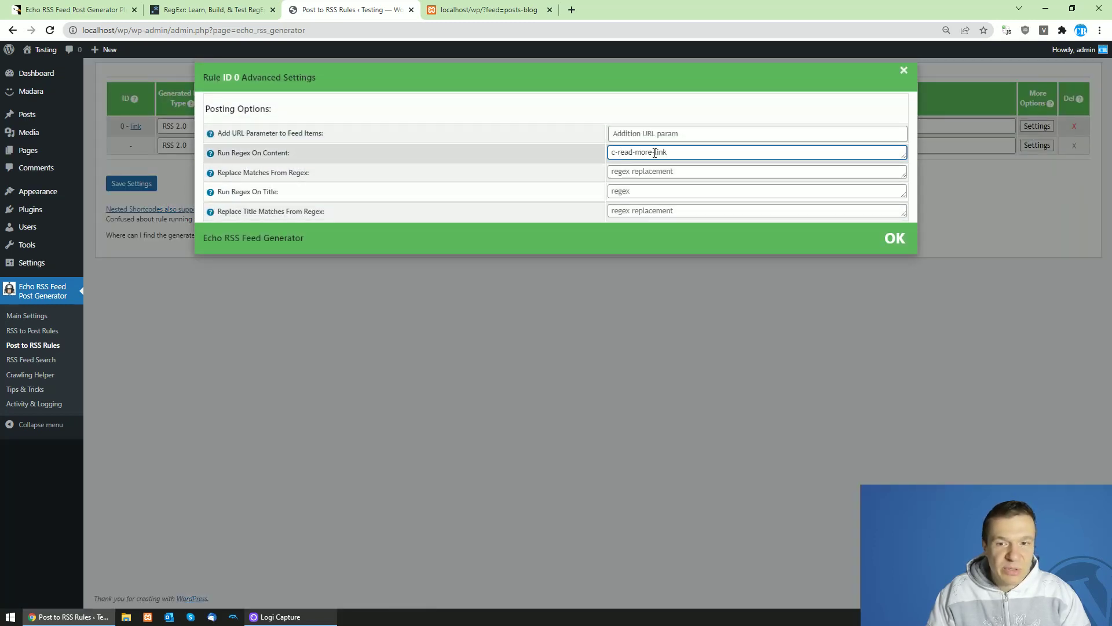
left_click(626, 172)
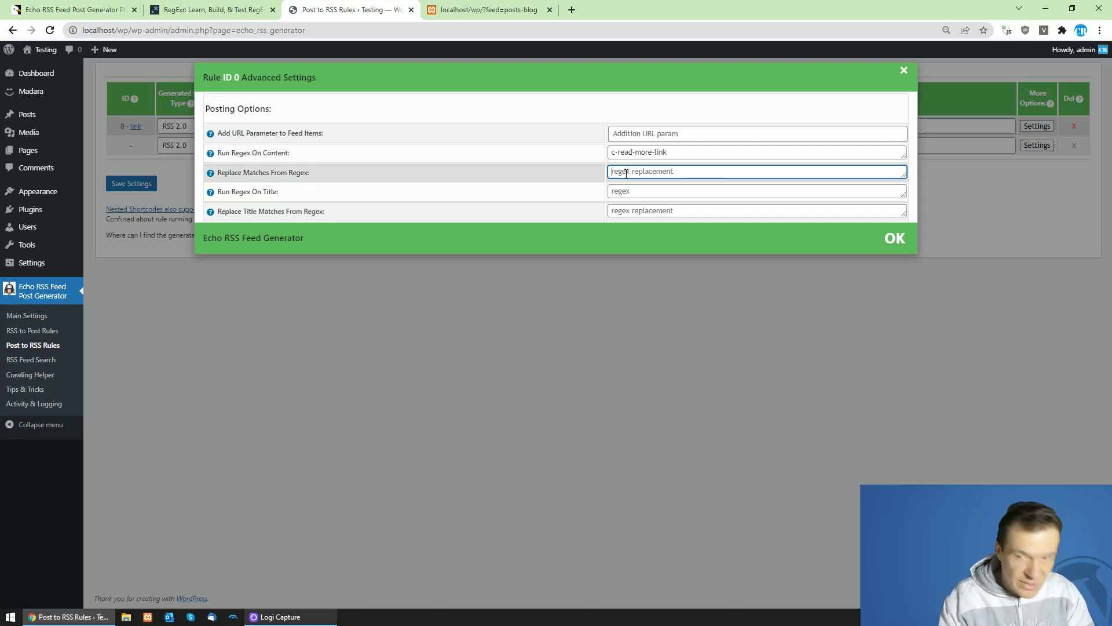
- Enter replacement-class as the replacement for rule 0's content regex matches
left_click(141, 182)
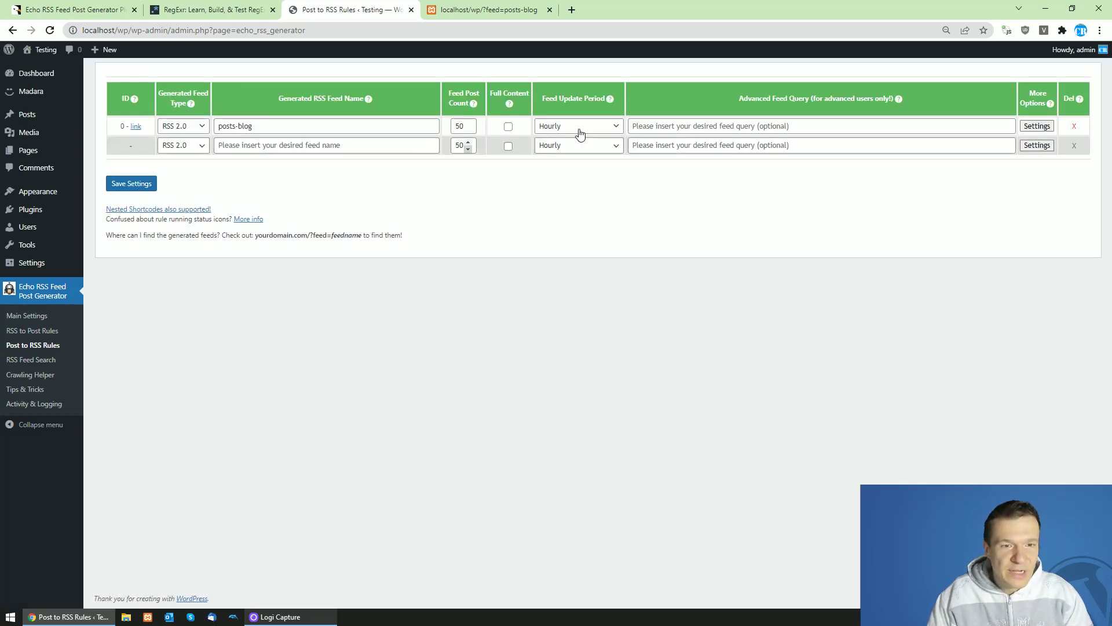
left_click(1031, 125)
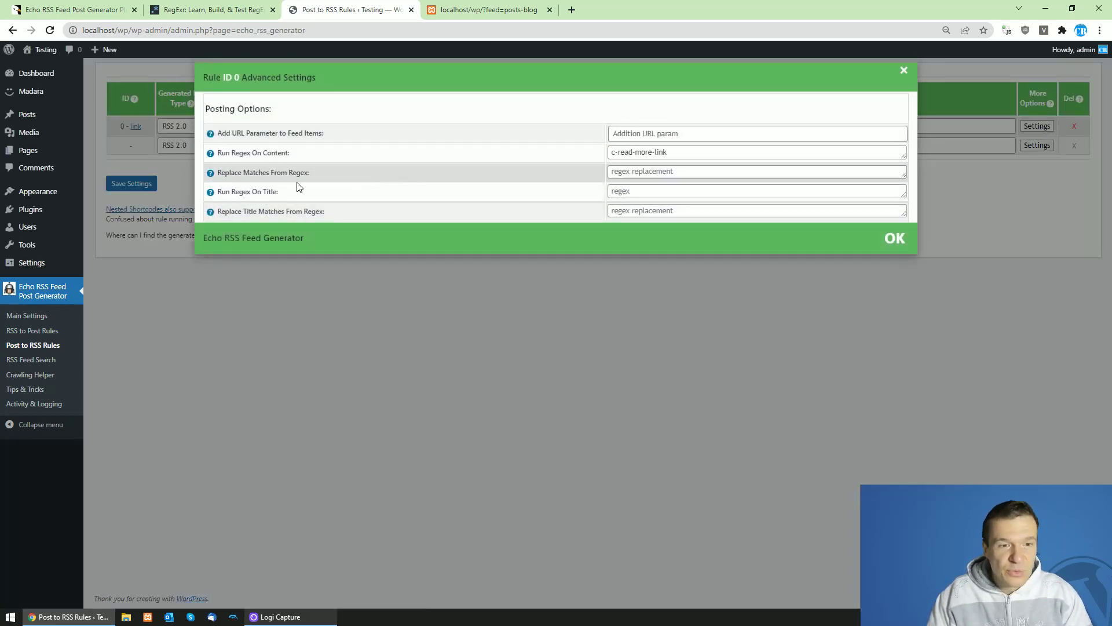
left_click_drag(231, 172, 310, 175)
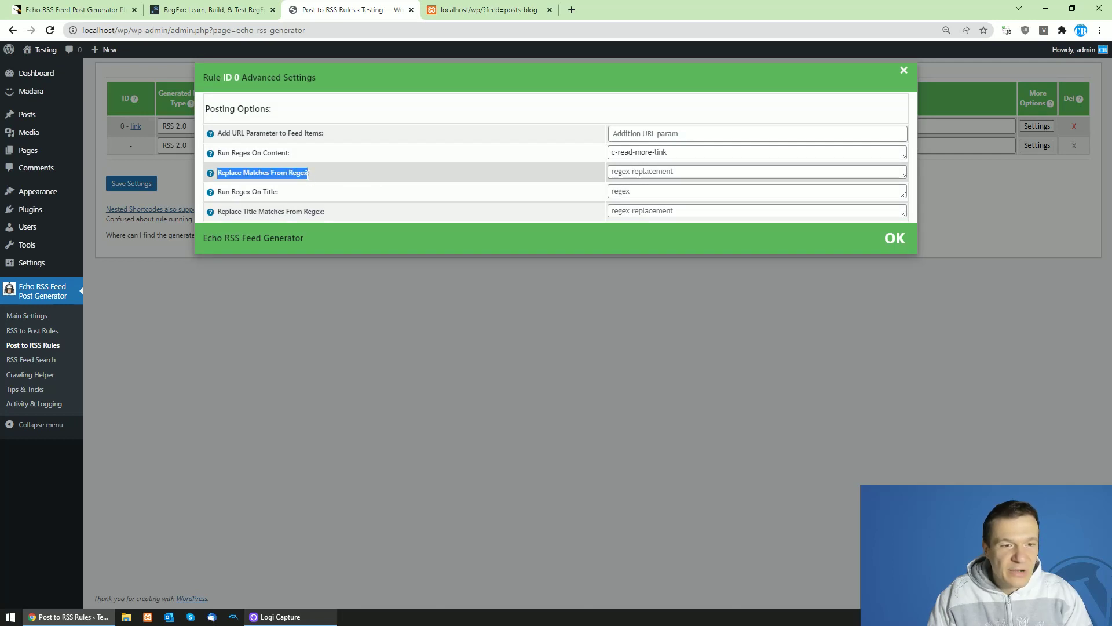
left_click(636, 172)
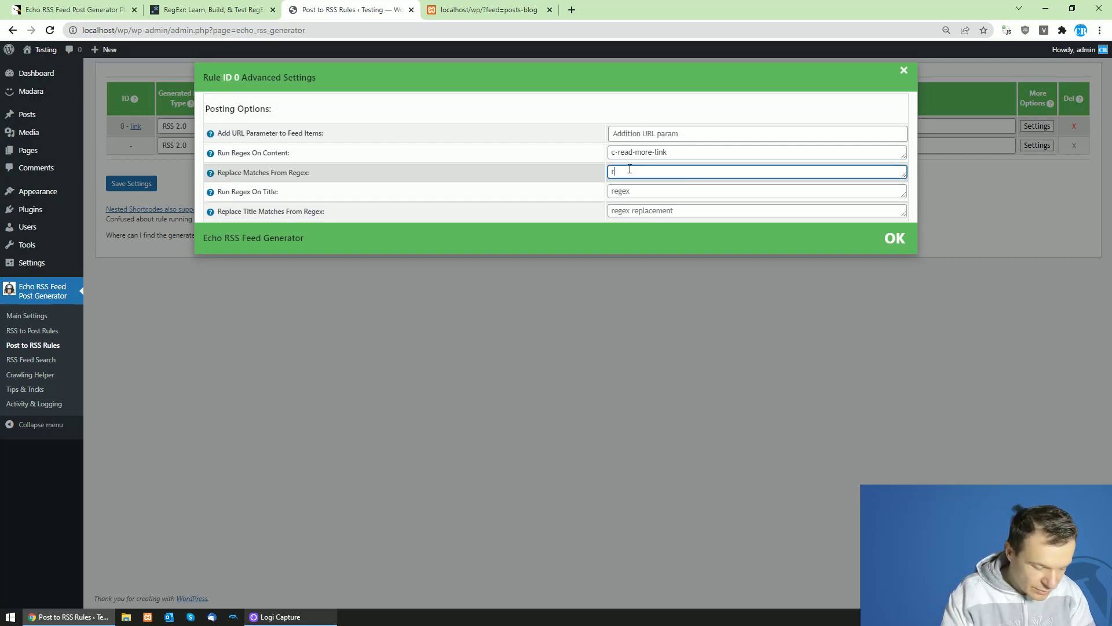
type("replacement-class")
- Rename the feed rule from posts-blog to posts-blog-edited and save it
left_click(142, 184)
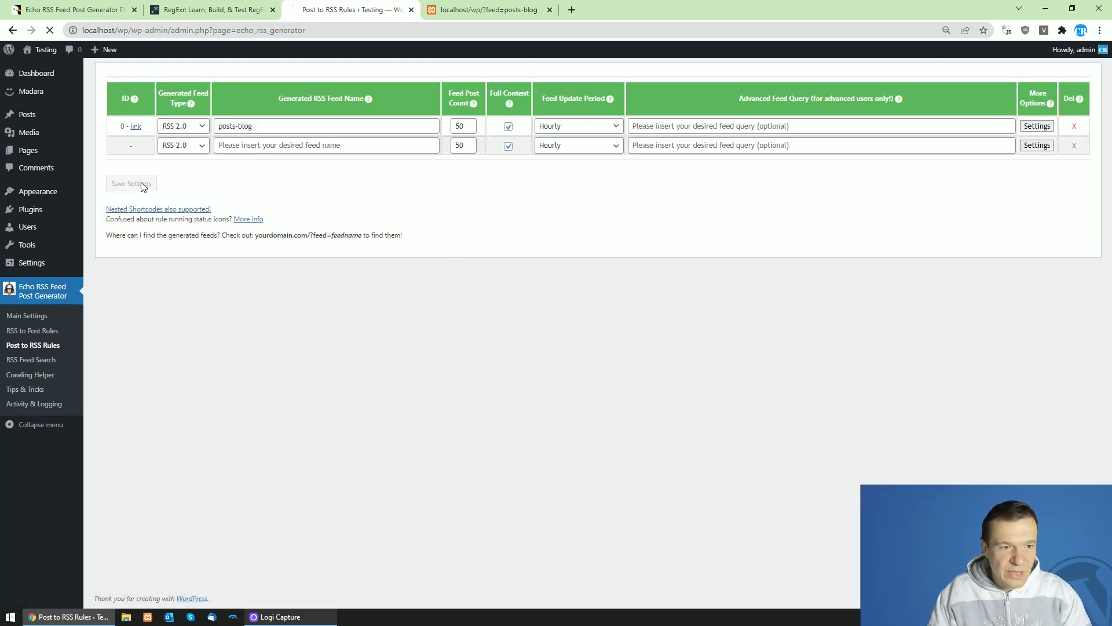
left_click(263, 125)
type("-ed")
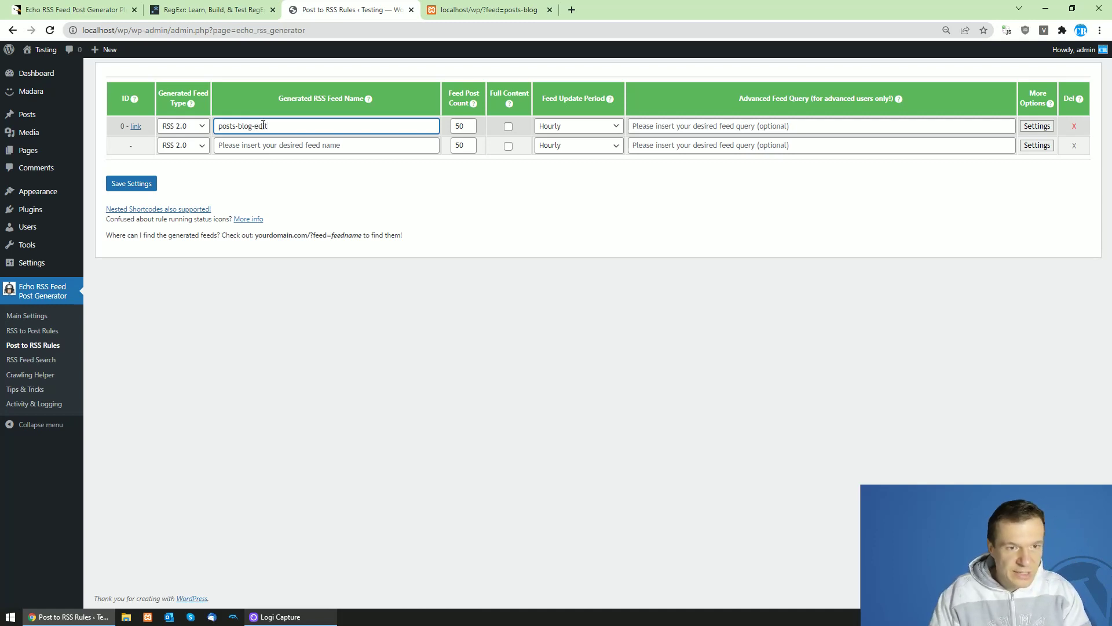
type("ited")
left_click(138, 183)
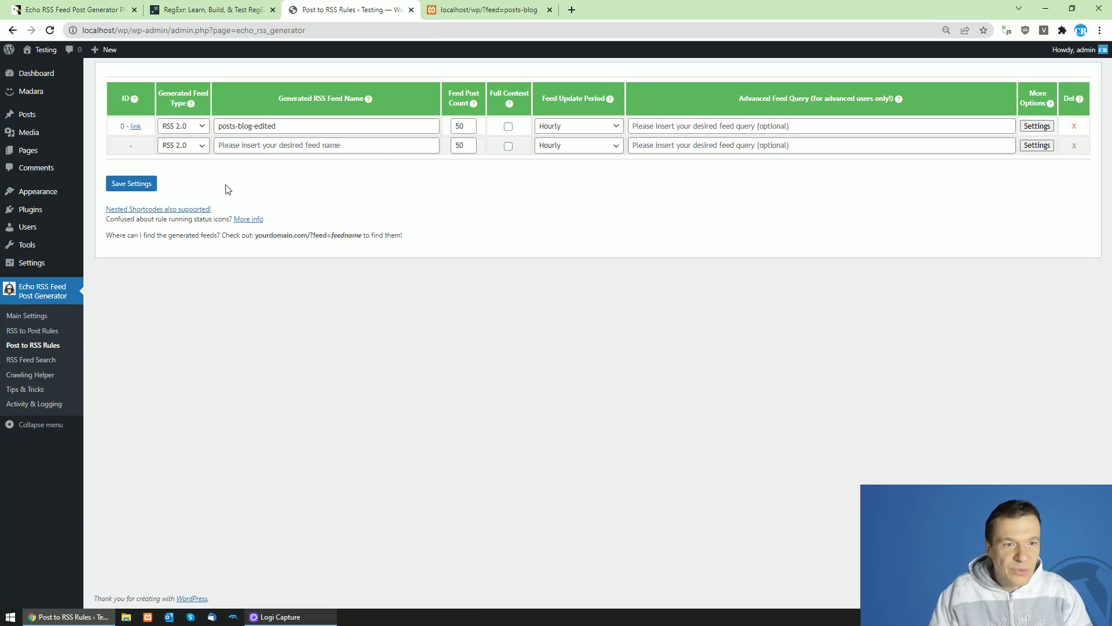
left_click(1037, 126)
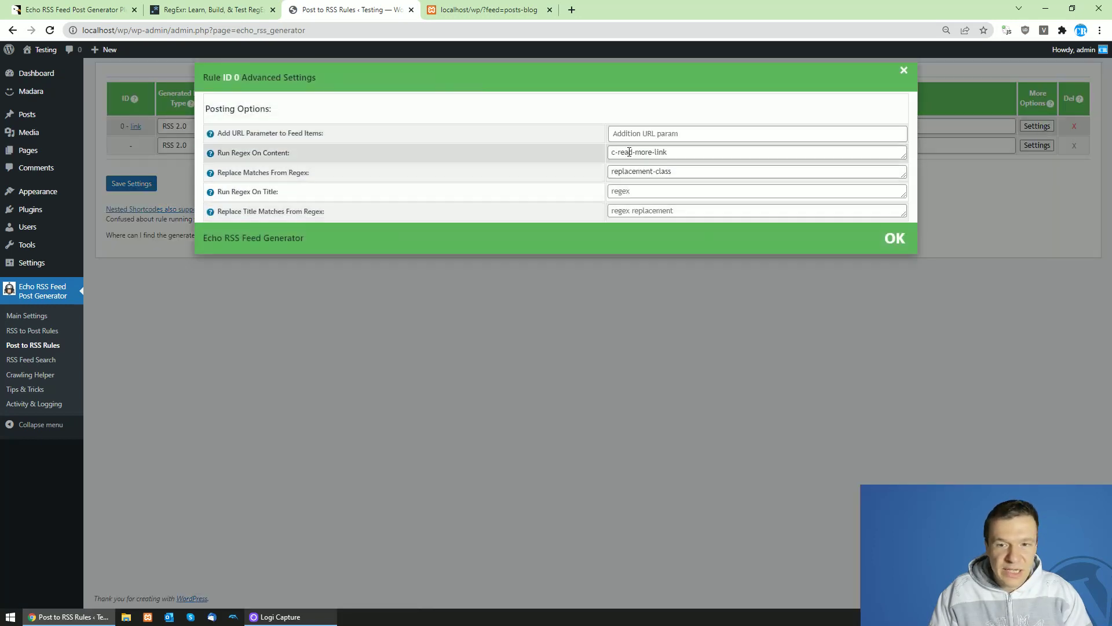
key("Escape")
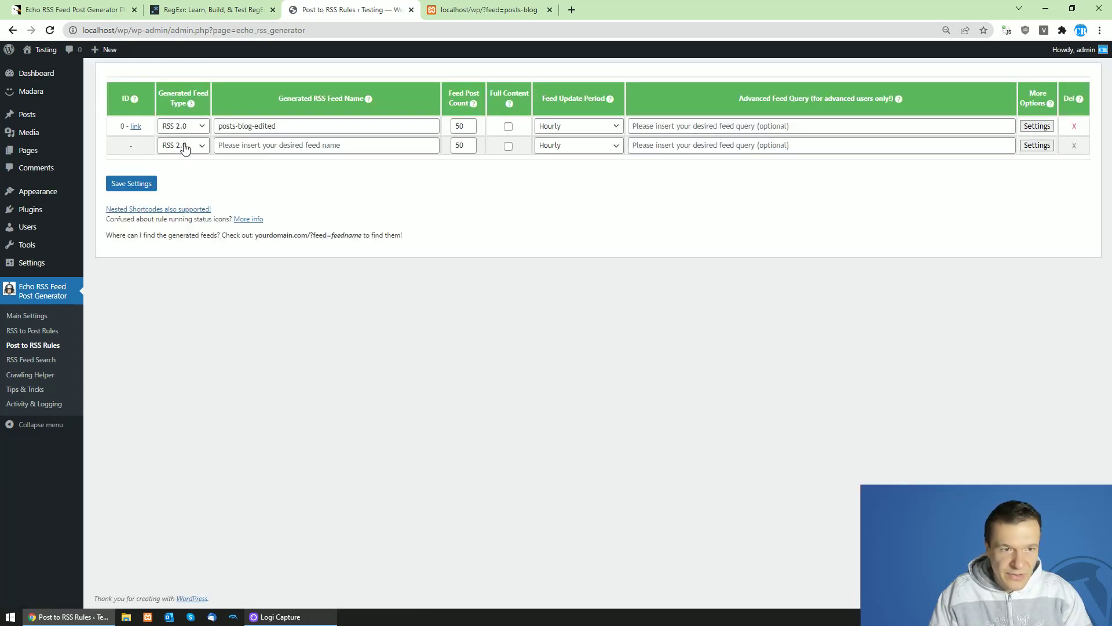
- Search the posts-blog-edited feed for c-read-more-link, finding replacement-class instead
left_click(136, 127)
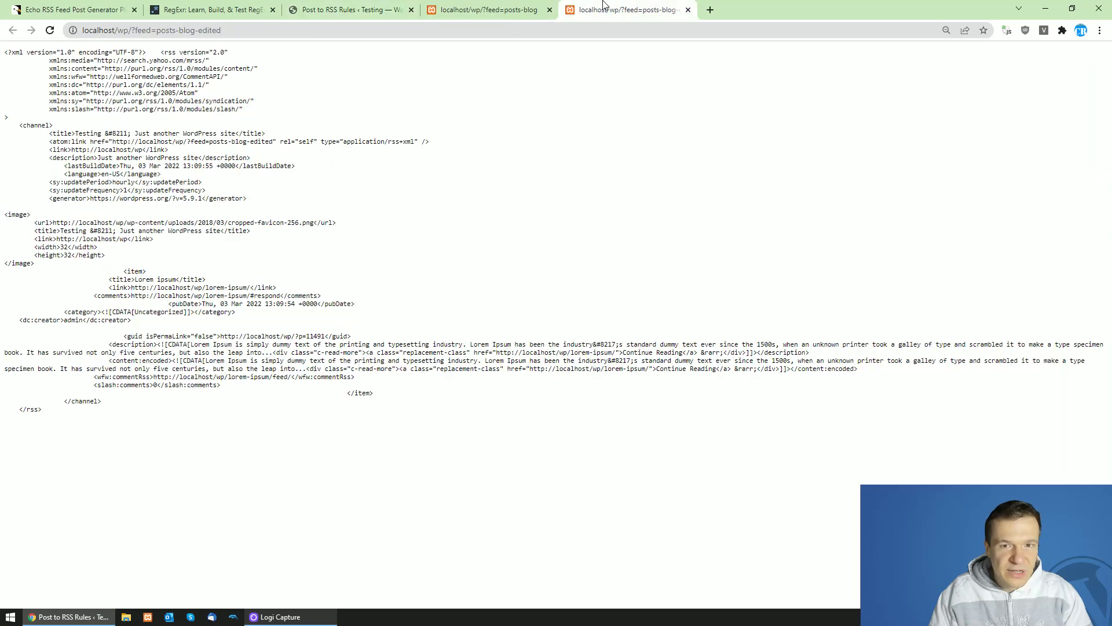
key("ctrl+f")
key("ctrl+v")
key("ctrl+a")
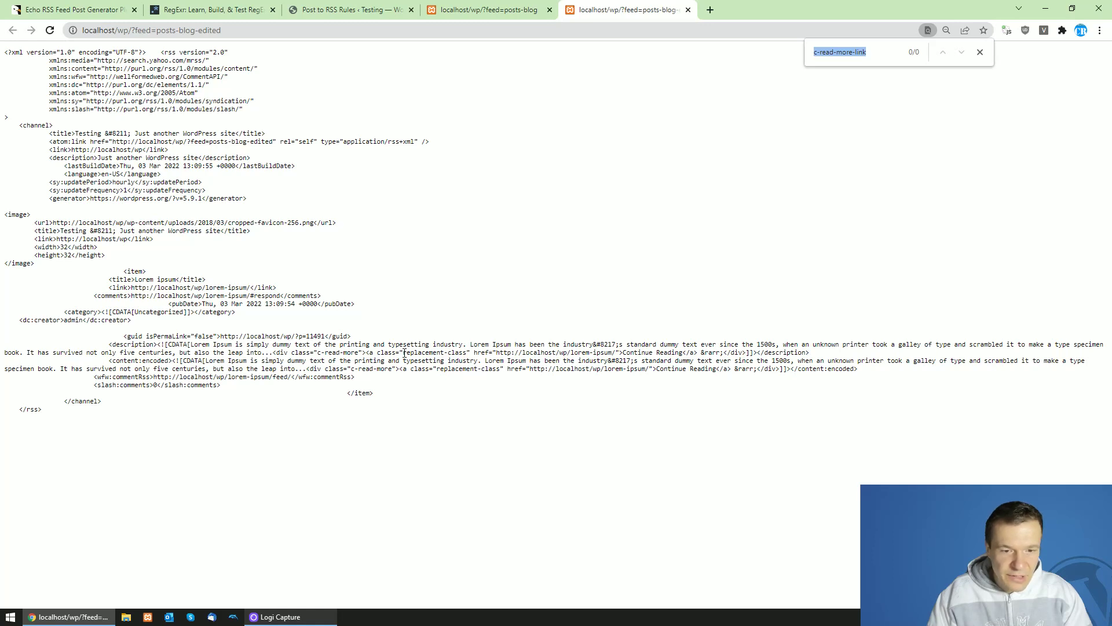
left_click_drag(403, 352, 430, 352)
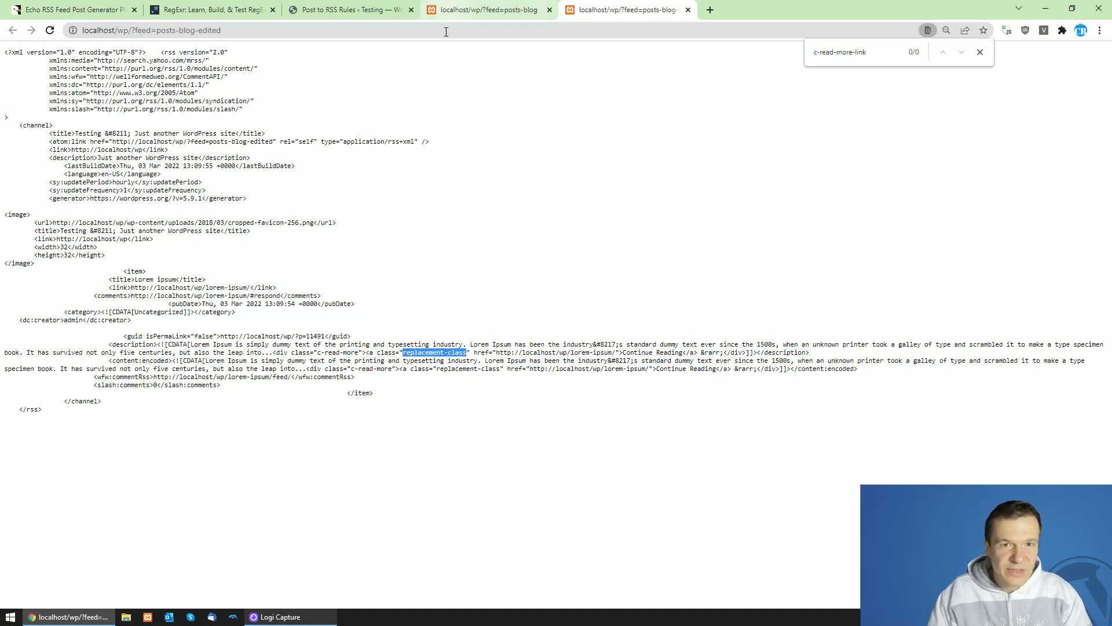
- Confirm the original posts-blog feed still contains c-read-more-link, then return to the rules
left_click(496, 9)
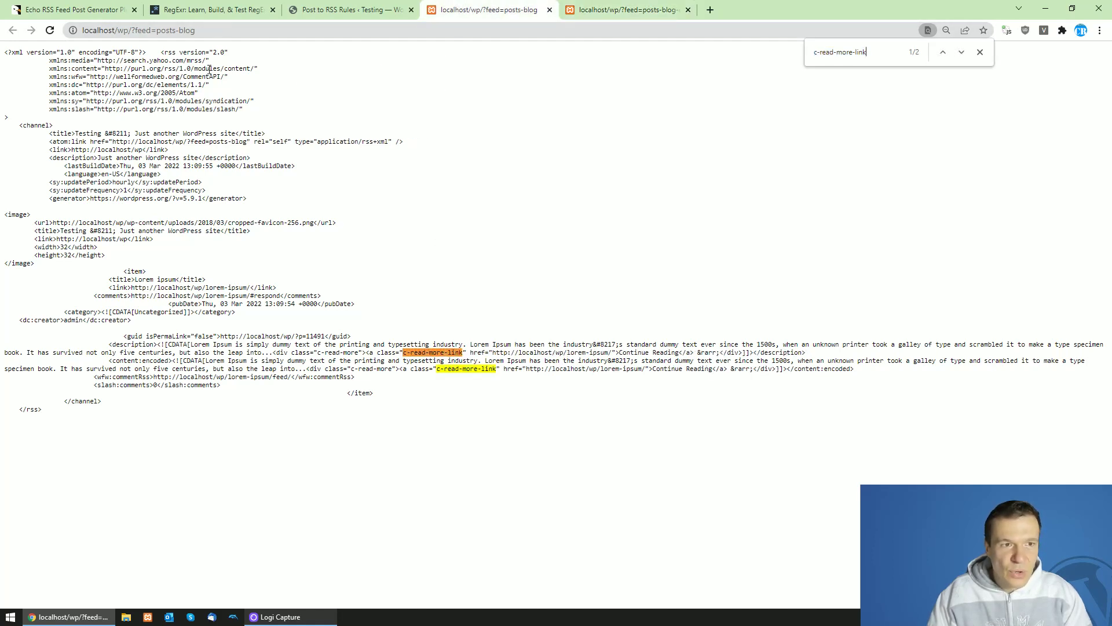
left_click(587, 7)
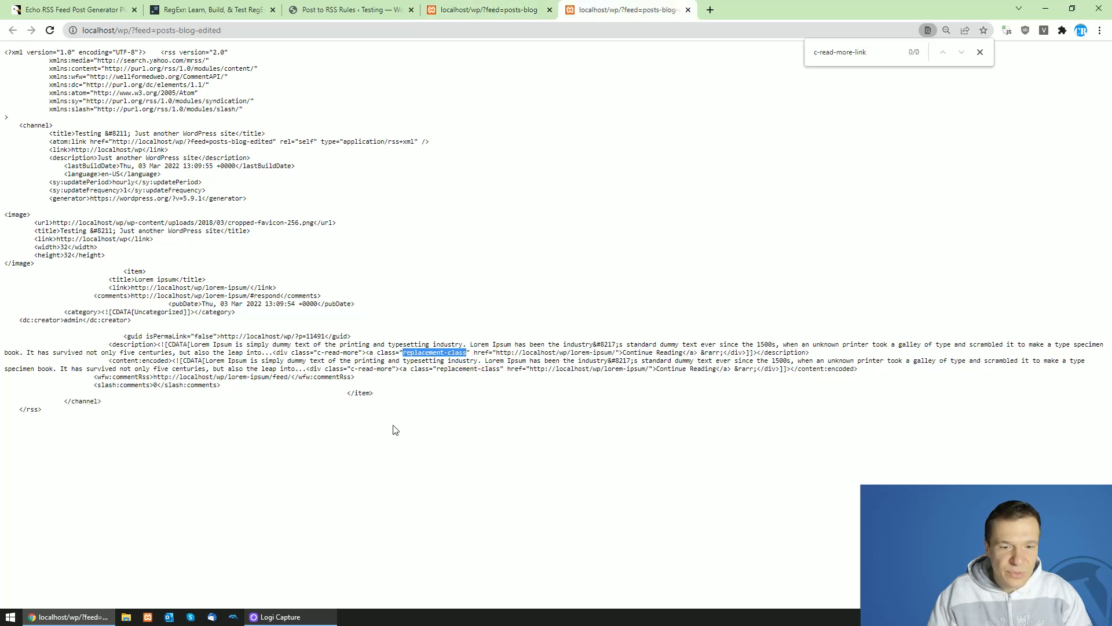
left_click(419, 360)
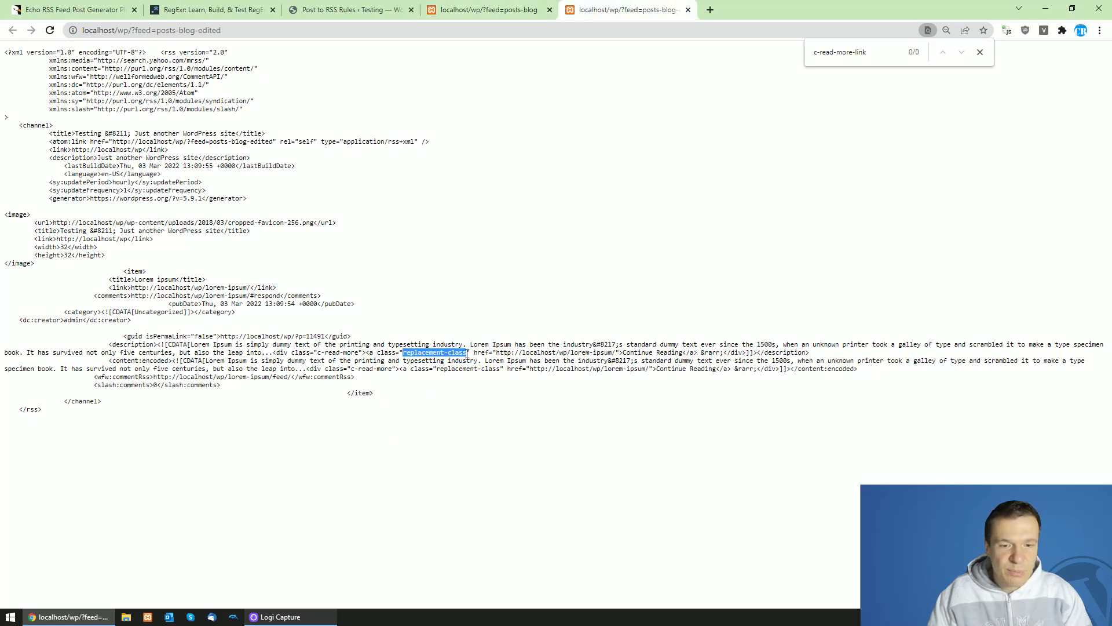
left_click(348, 9)
- Give rule 0 a title regex that replaces ipsum with test
left_click(869, 126)
left_click(1036, 126)
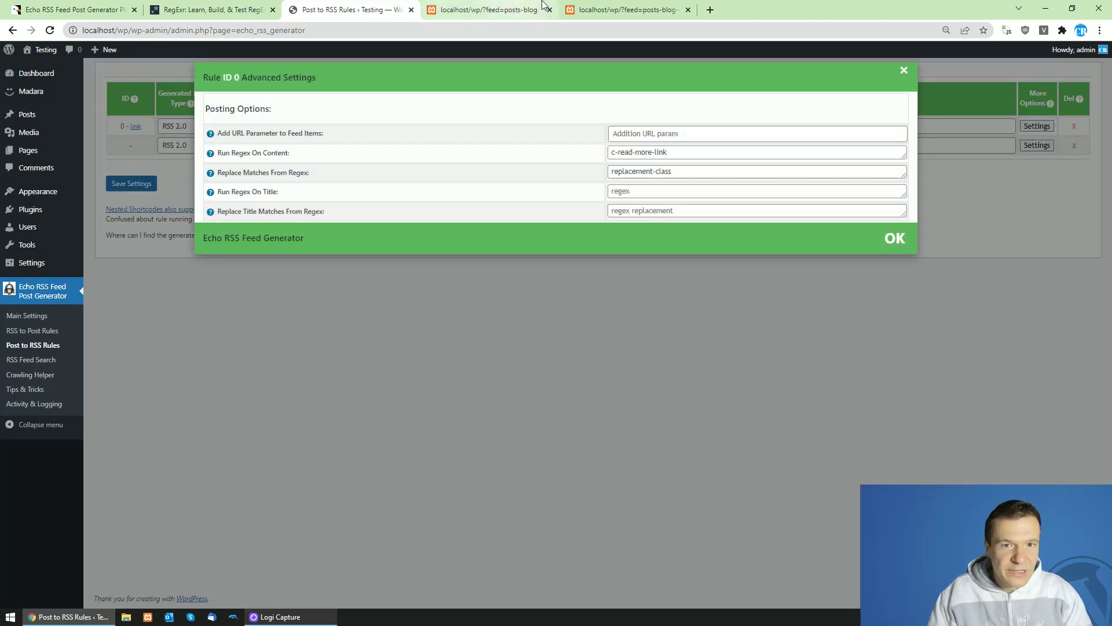
key("ctrl+5")
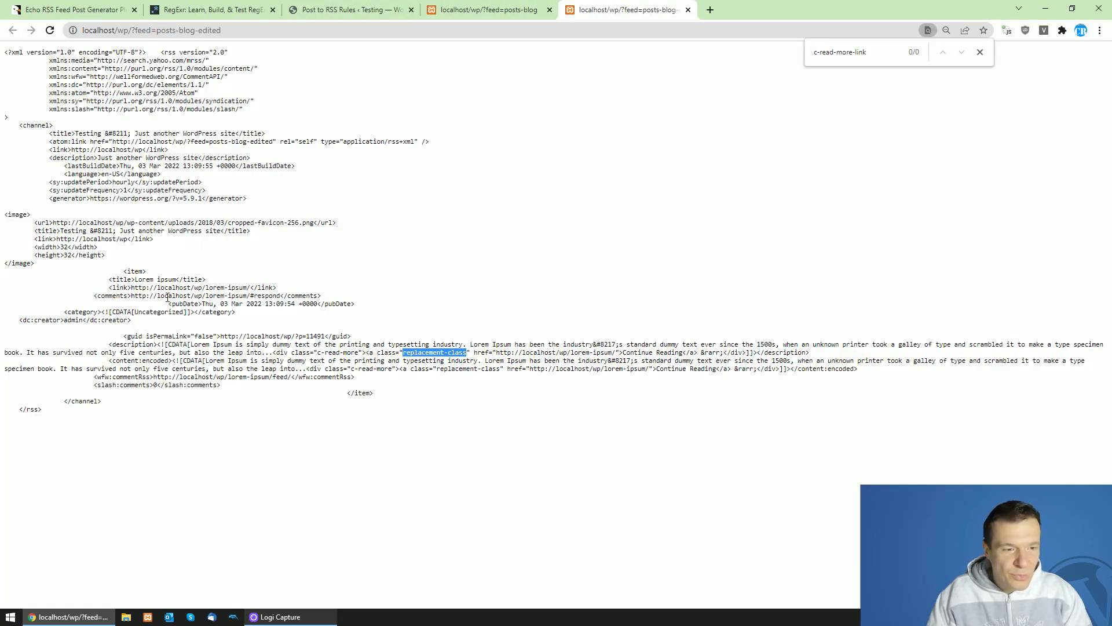
double_click(159, 281)
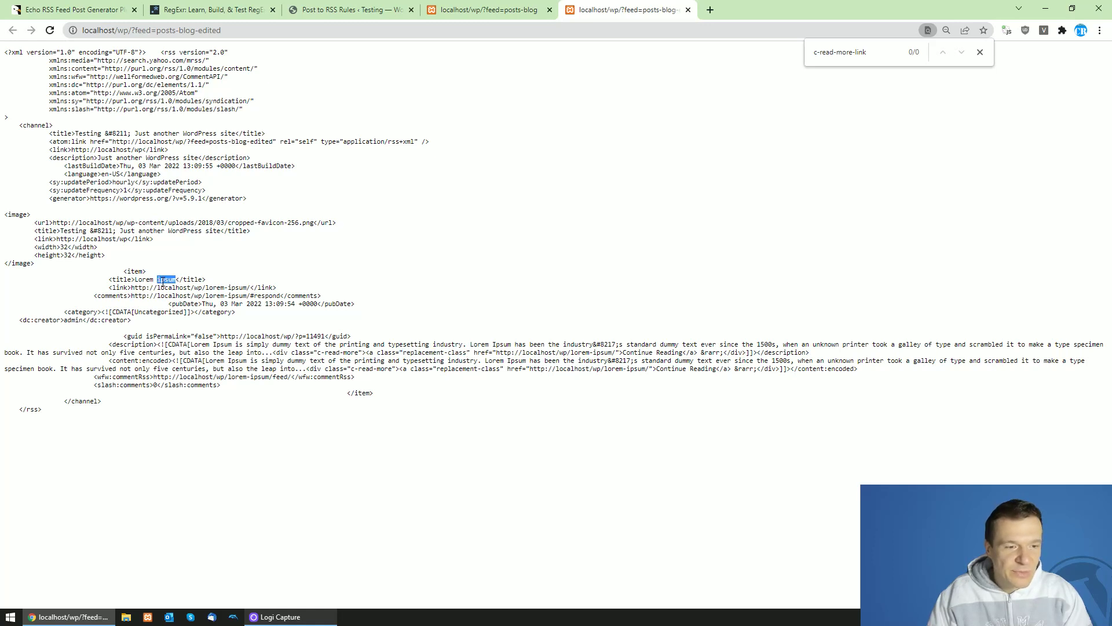
key("ctrl+3")
left_click(646, 191)
type("ipsum")
left_click(630, 212)
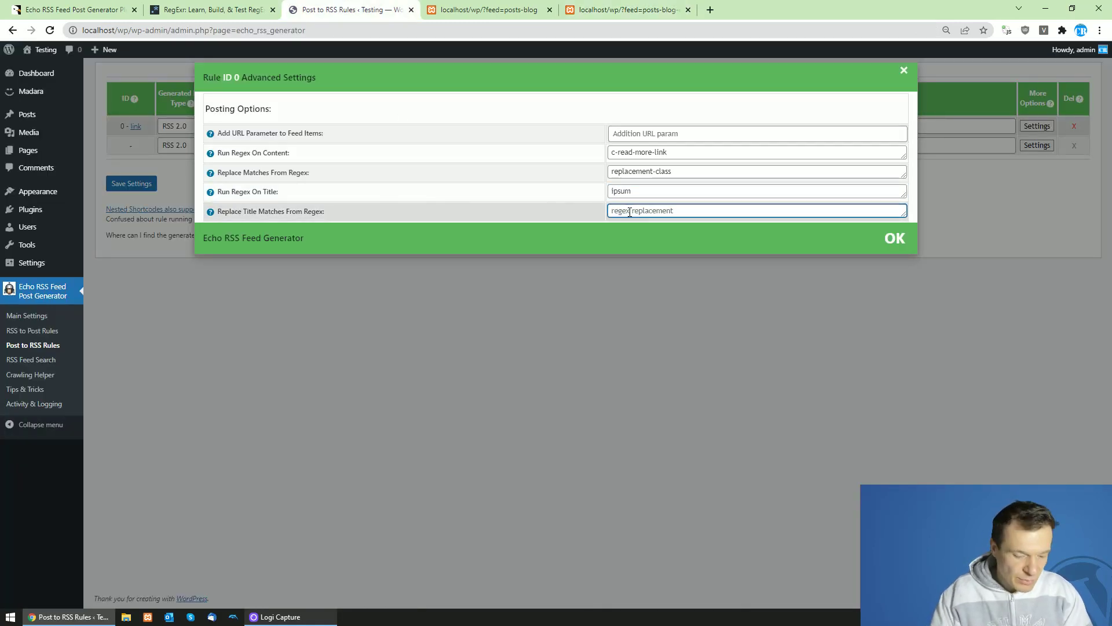
type("lorem")
left_click(199, 156)
- Rename the feed to posts-blog-edited2, save it, and open its feed
left_click(278, 126)
type("2")
left_click(145, 184)
left_click(136, 127)
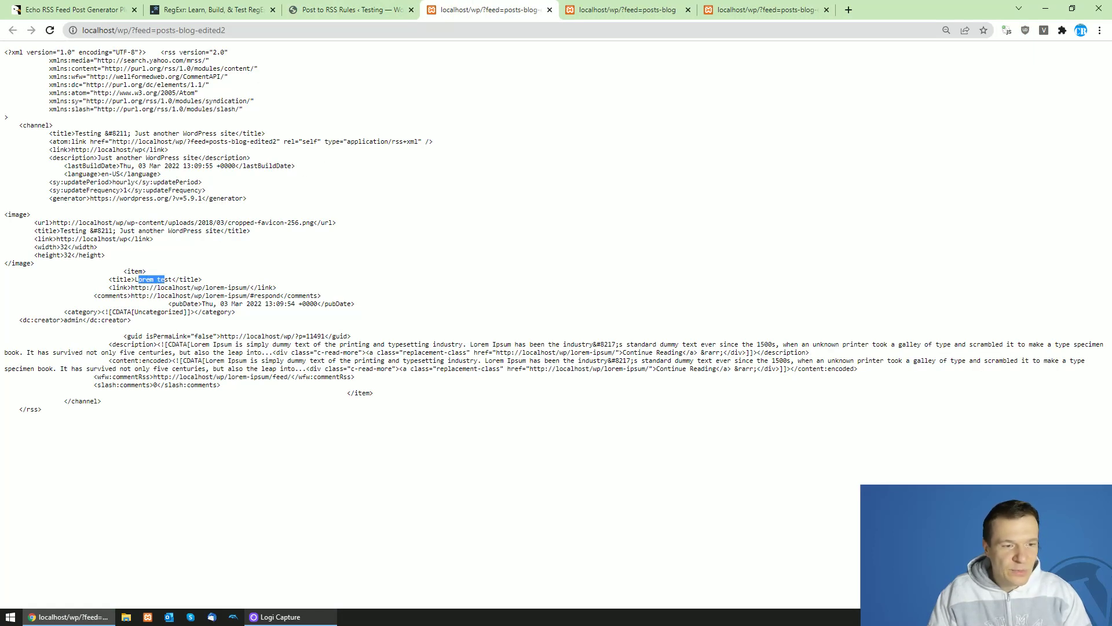
- Recheck rule 0's advanced settings after viewing the "Lorem test" title, then go to RegExr
left_click(348, 9)
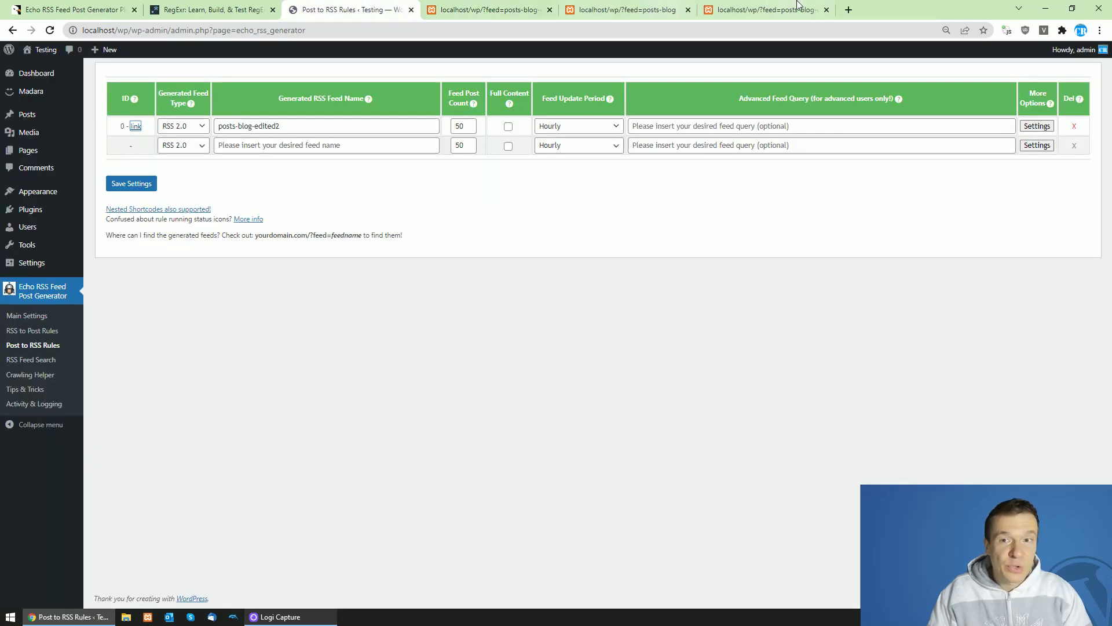
left_click(1036, 127)
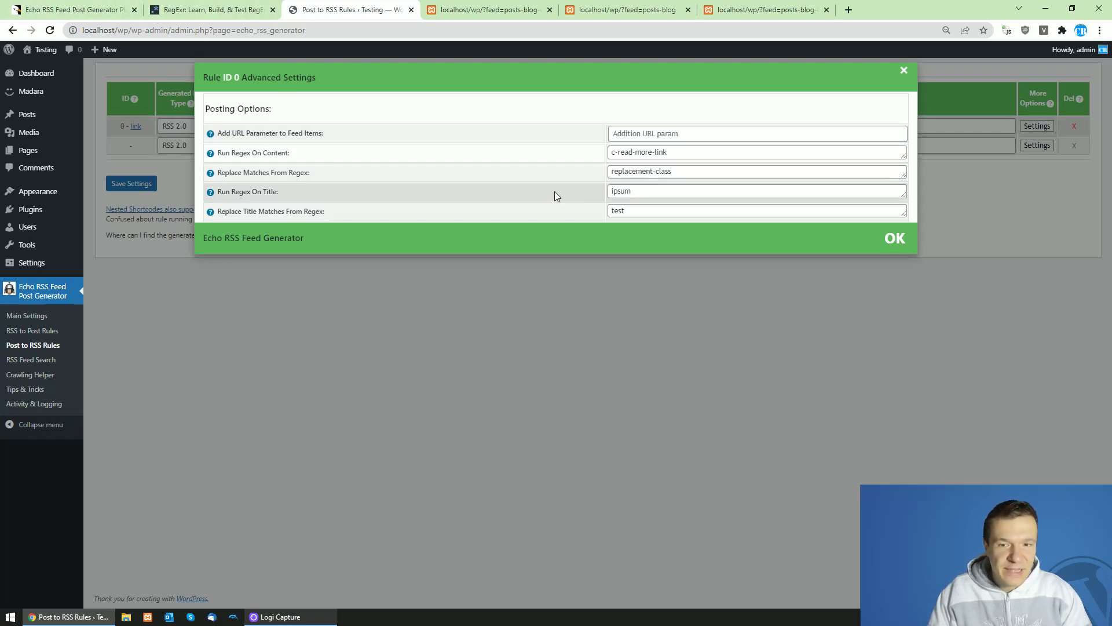
key("ctrl+shift+Tab")
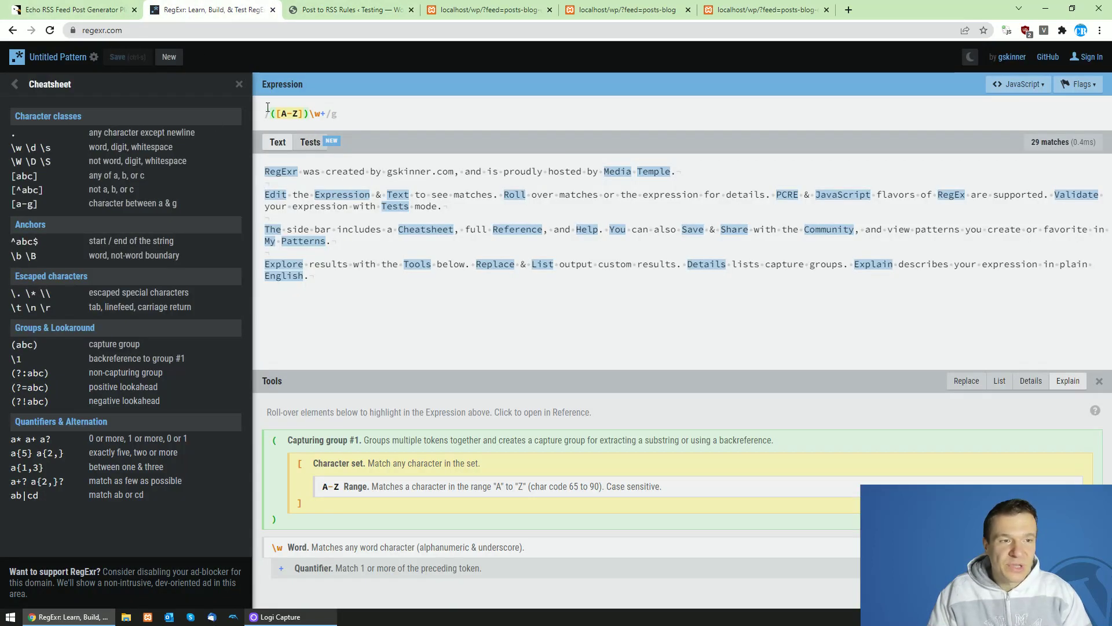
- Paste the feed XML over RegExr's sample text; ([A-Z])\w+ now finds 46 matches
left_click(348, 9)
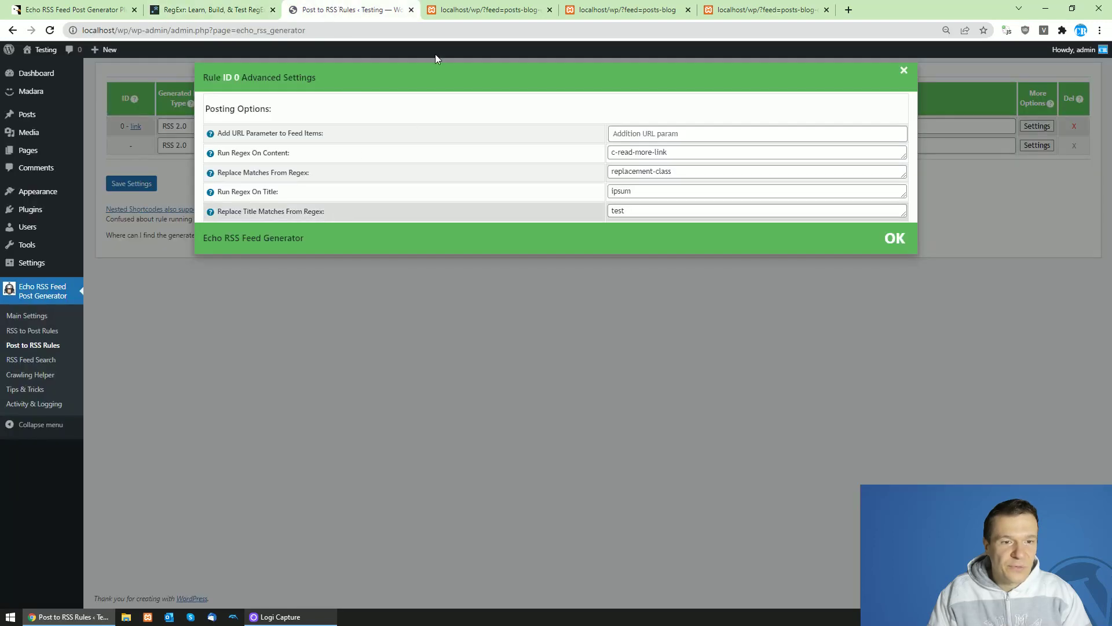
left_click(459, 8)
key("ctrl+a")
left_click(222, 10)
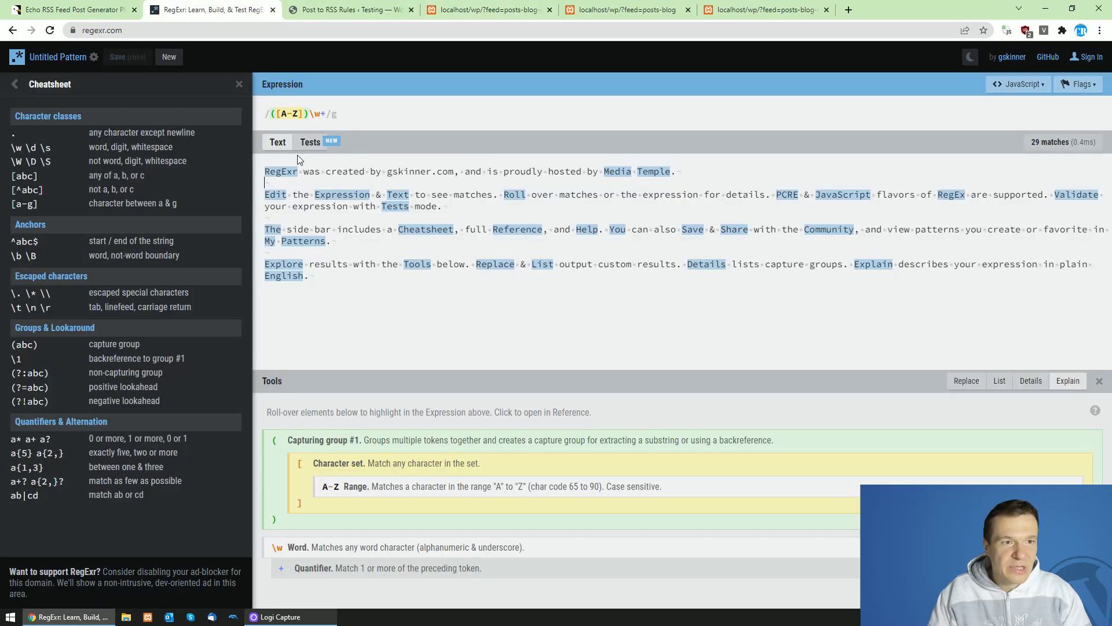
key("ctrl+a")
key("ctrl+v")
scroll(314, 217, "up", 5)
scroll(315, 241, "up", 5)
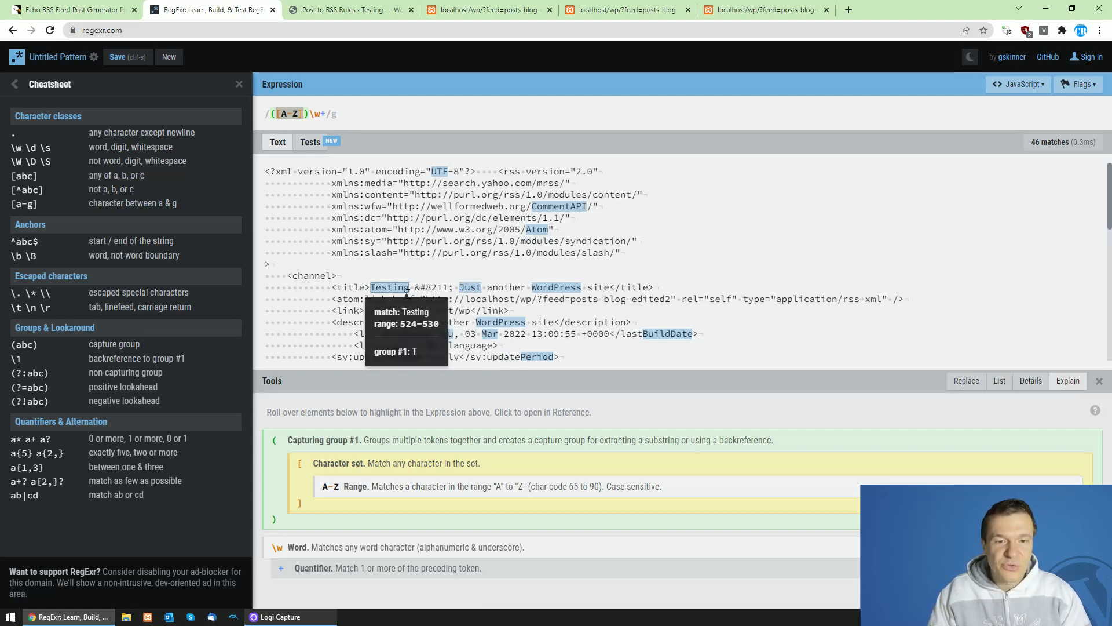
scroll(480, 223, "down", 5)
scroll(480, 227, "down", 5)
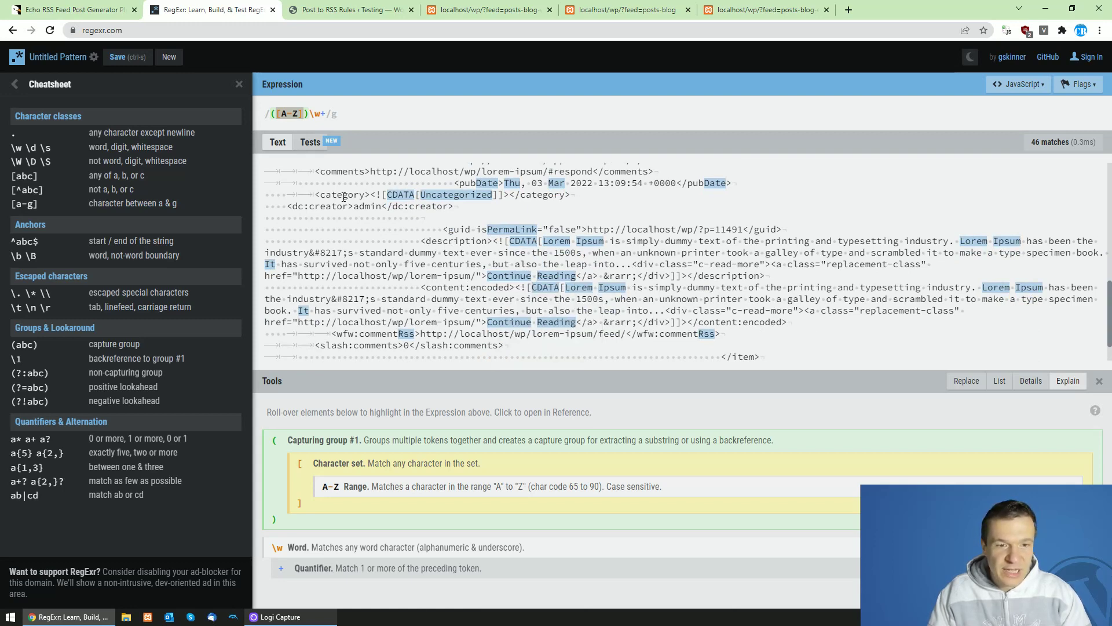
scroll(444, 270, "up", 1)
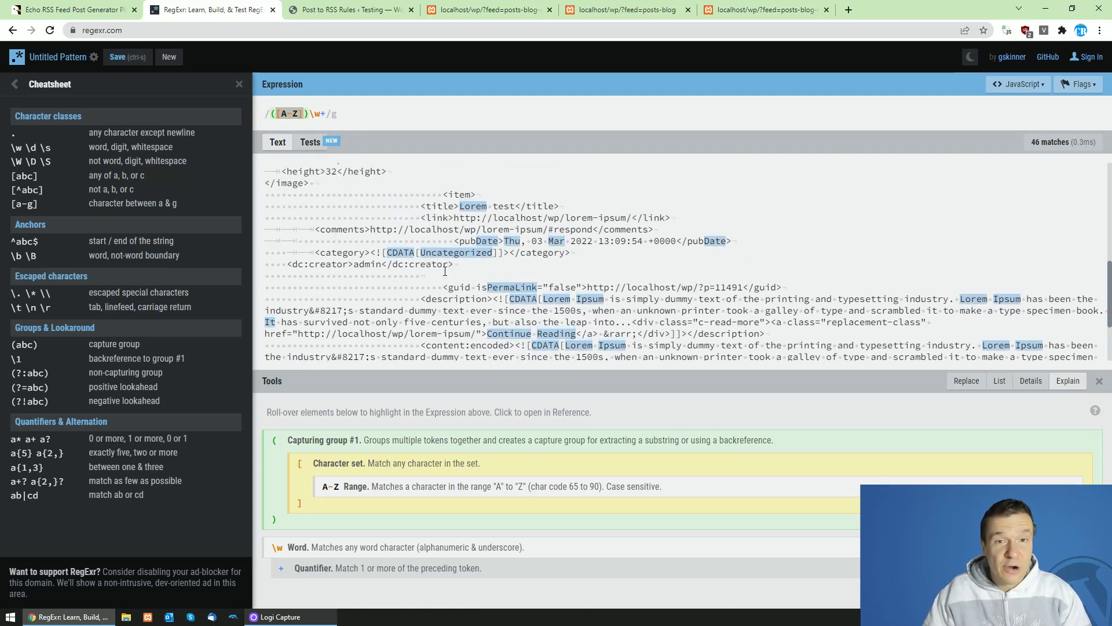
left_click(346, 10)
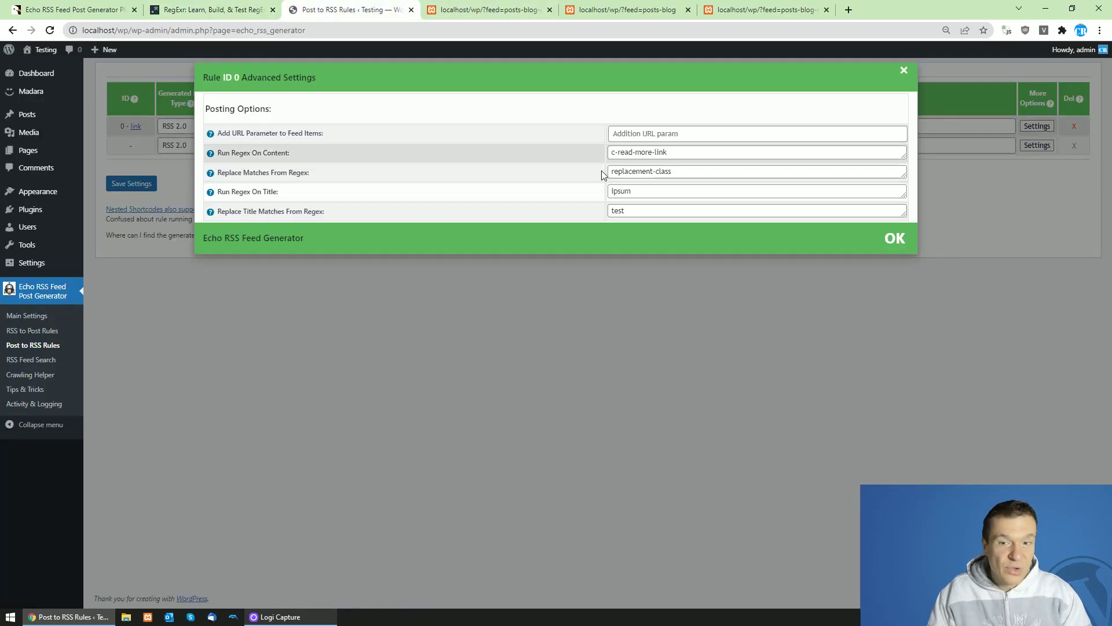